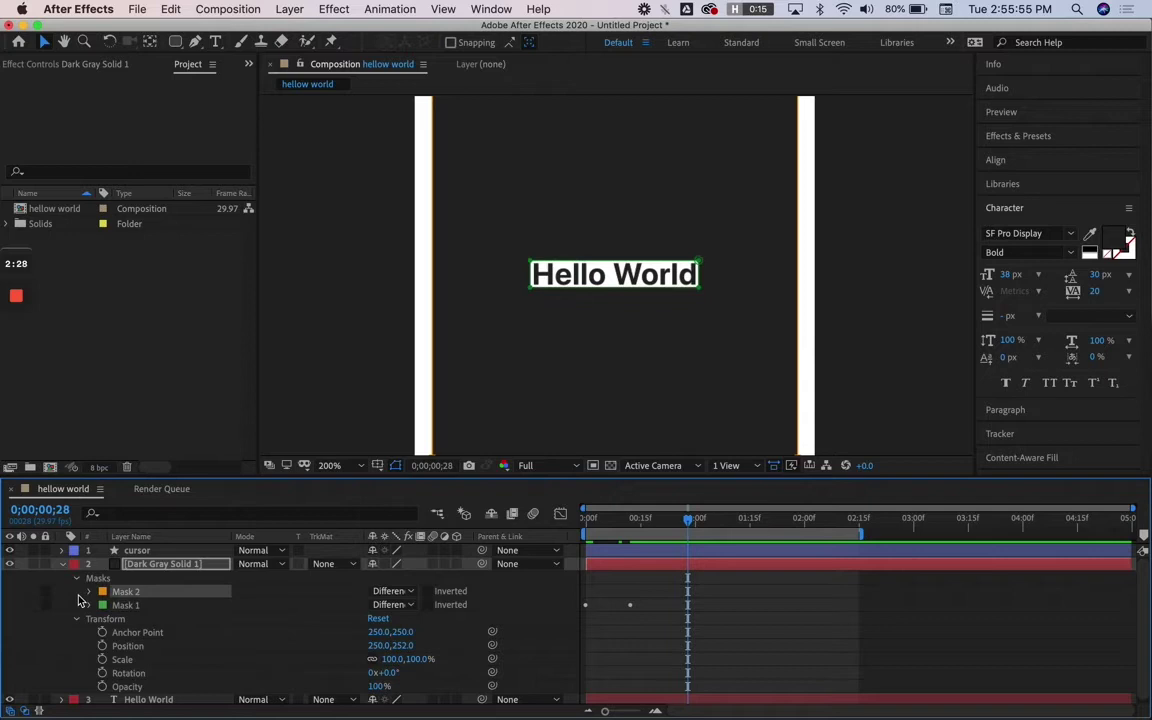
Step: Fit the composition in view, glance at the previews, and collapse the solid and Hello World layers
key(comma)
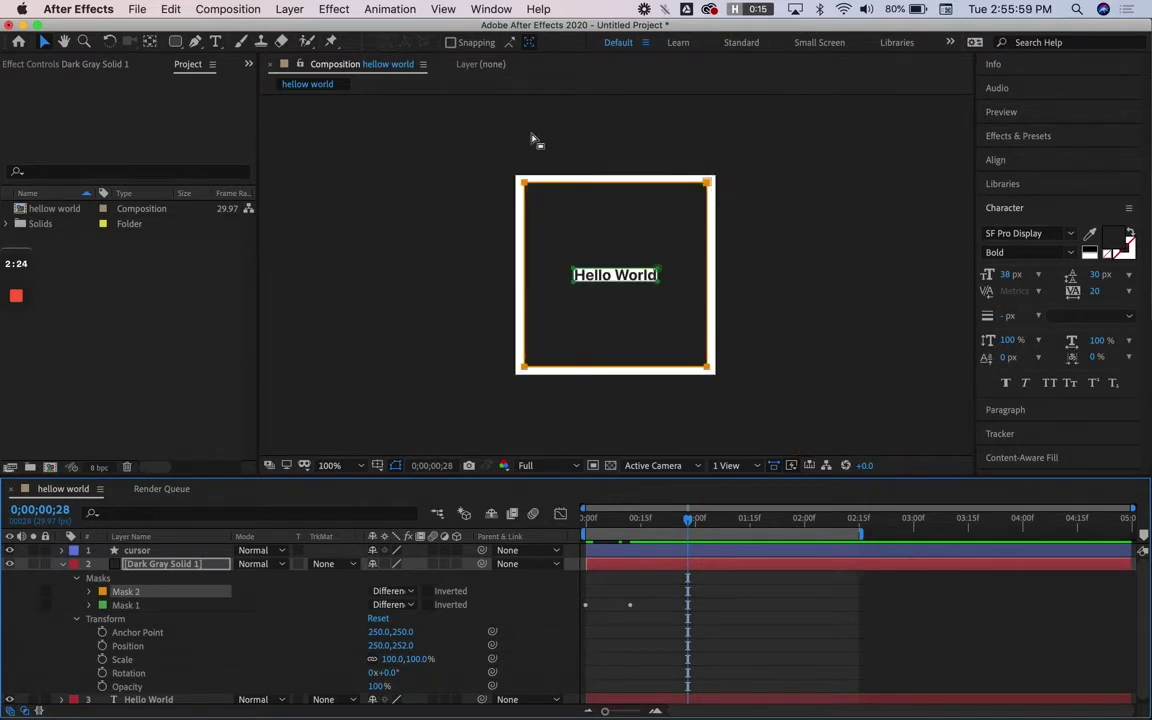
click(118, 605)
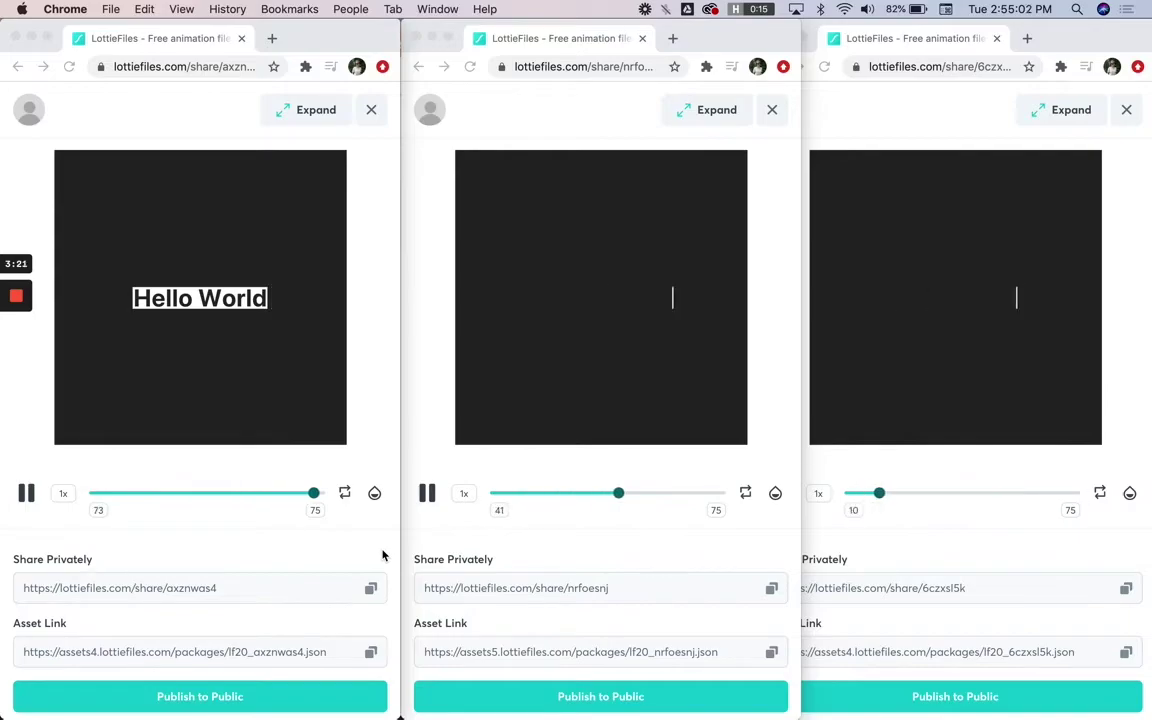
key(ctrl+Up)
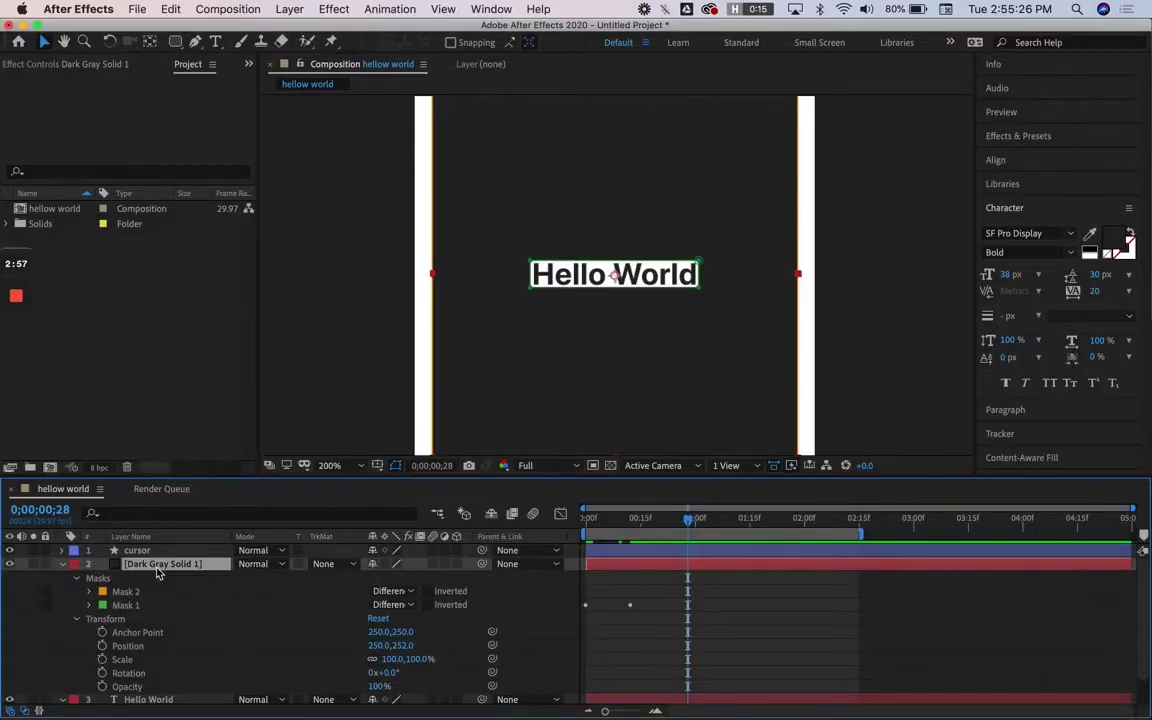
click(62, 564)
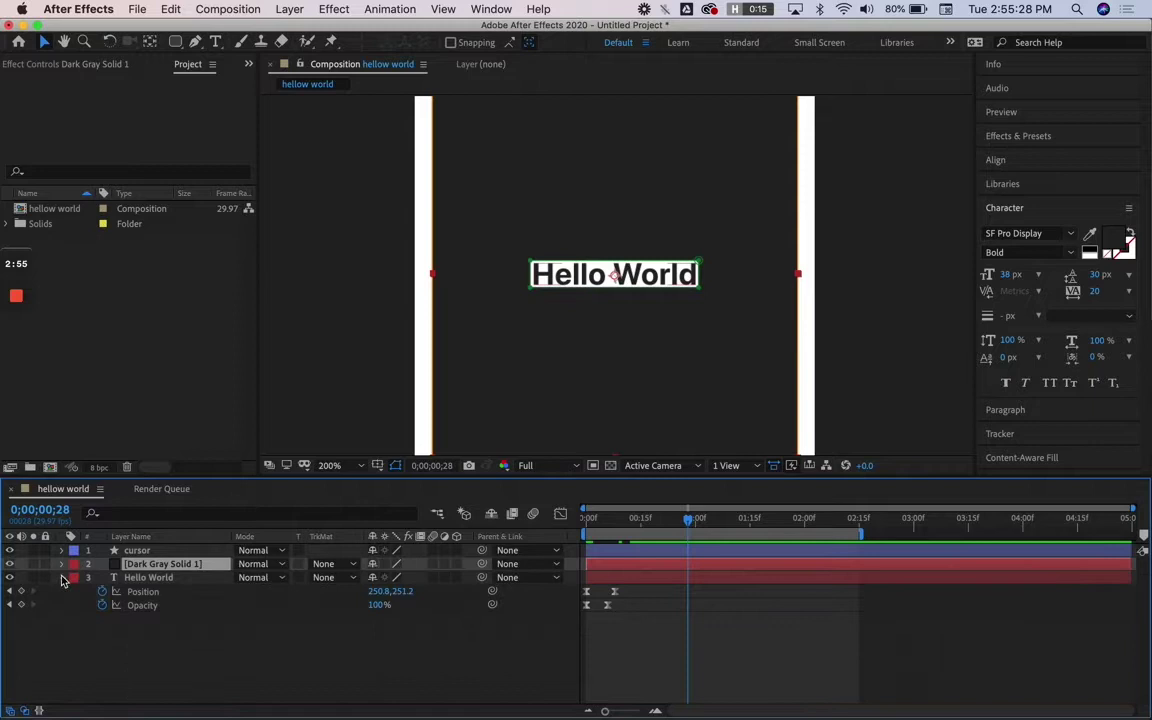
click(62, 578)
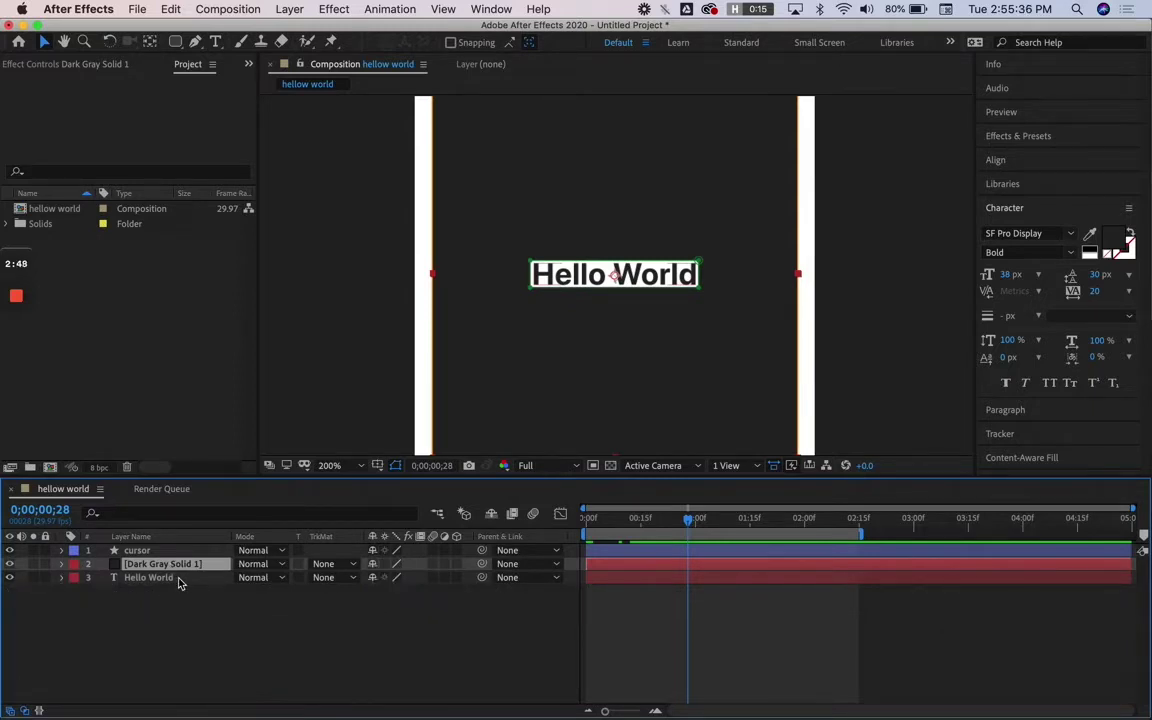
click(181, 582)
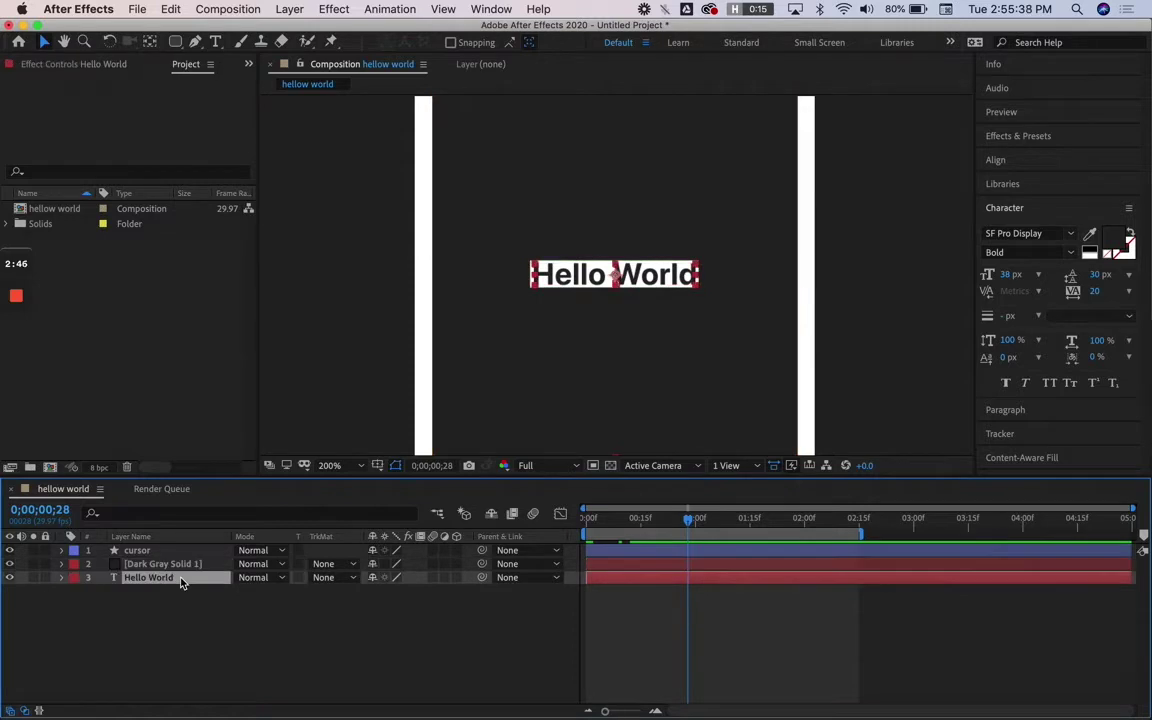
click(209, 568)
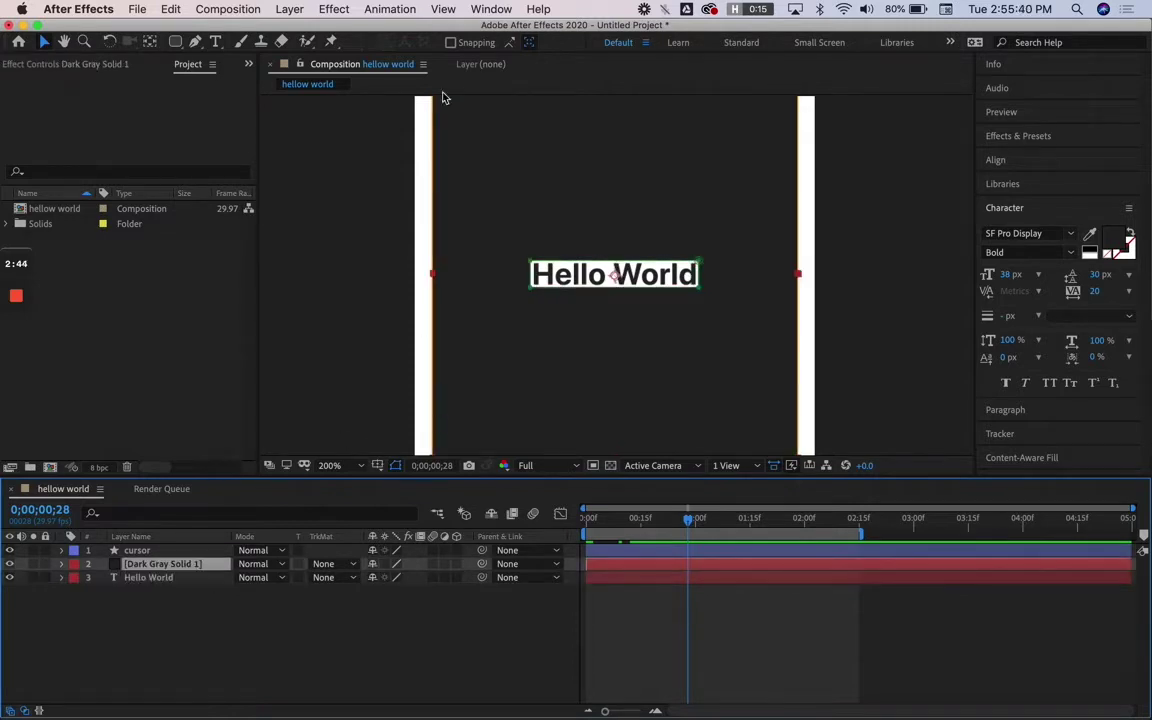
Step: Reveal the solid's Masks, inspect Mask 1 and Mask 2 outlines, and bring up Mask 2's mode choices
click(62, 565)
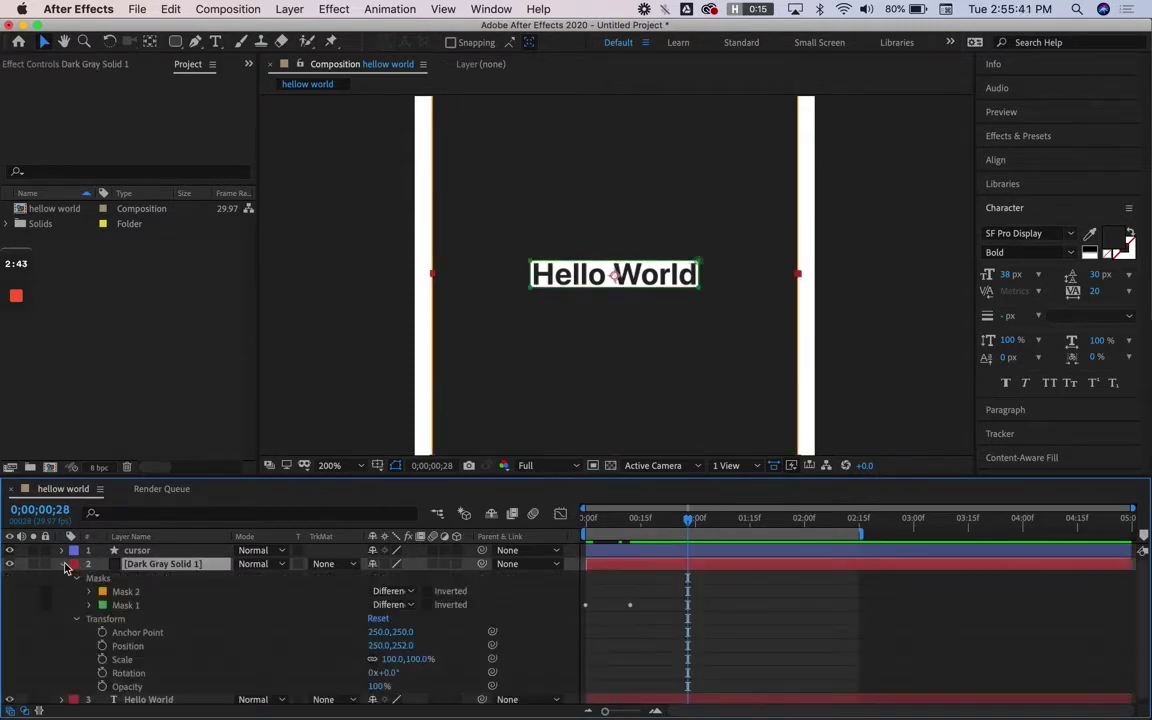
click(114, 580)
click(140, 593)
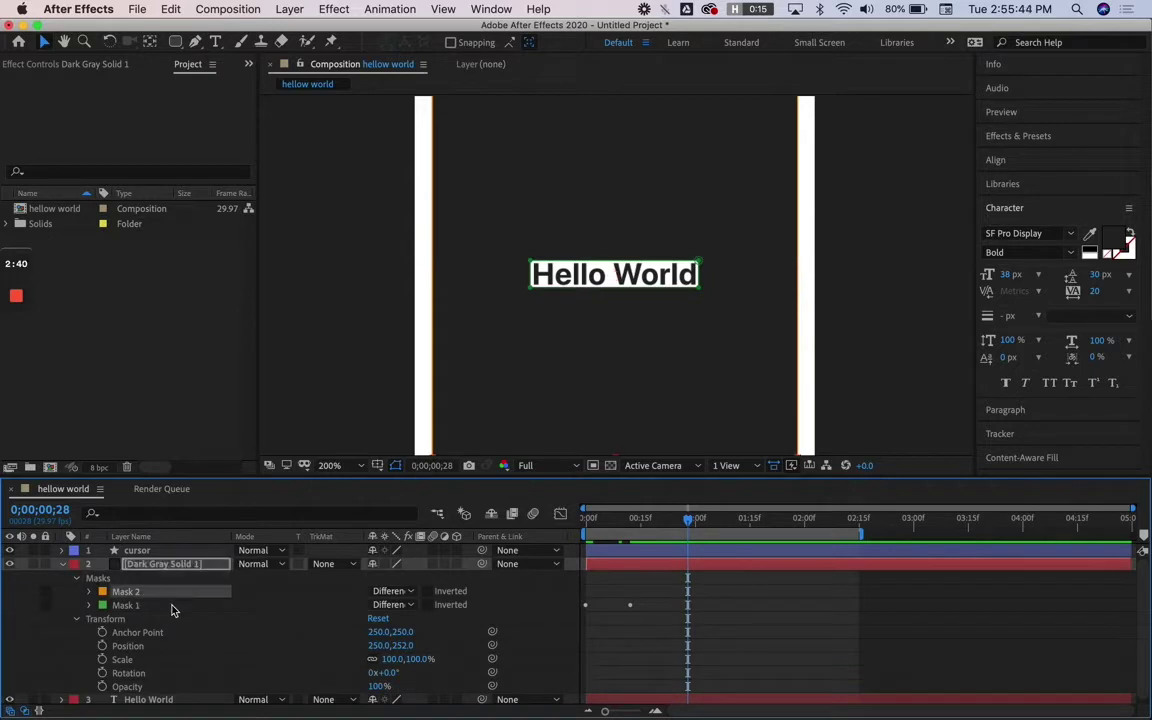
click(172, 605)
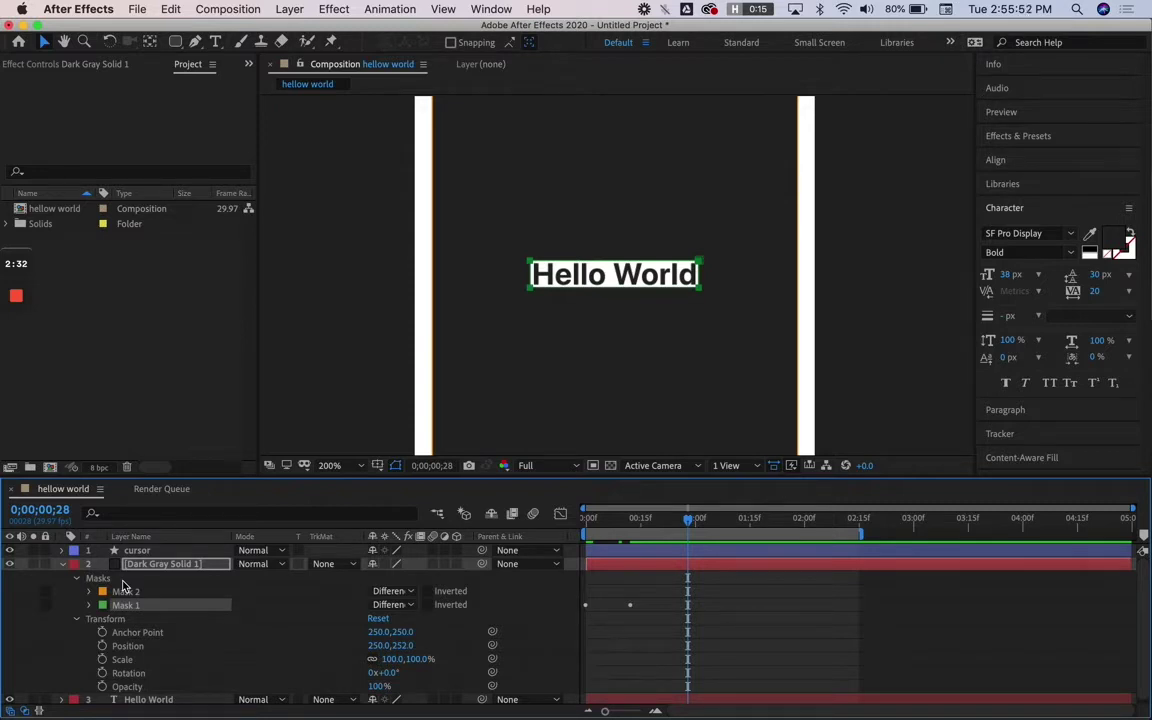
click(124, 590)
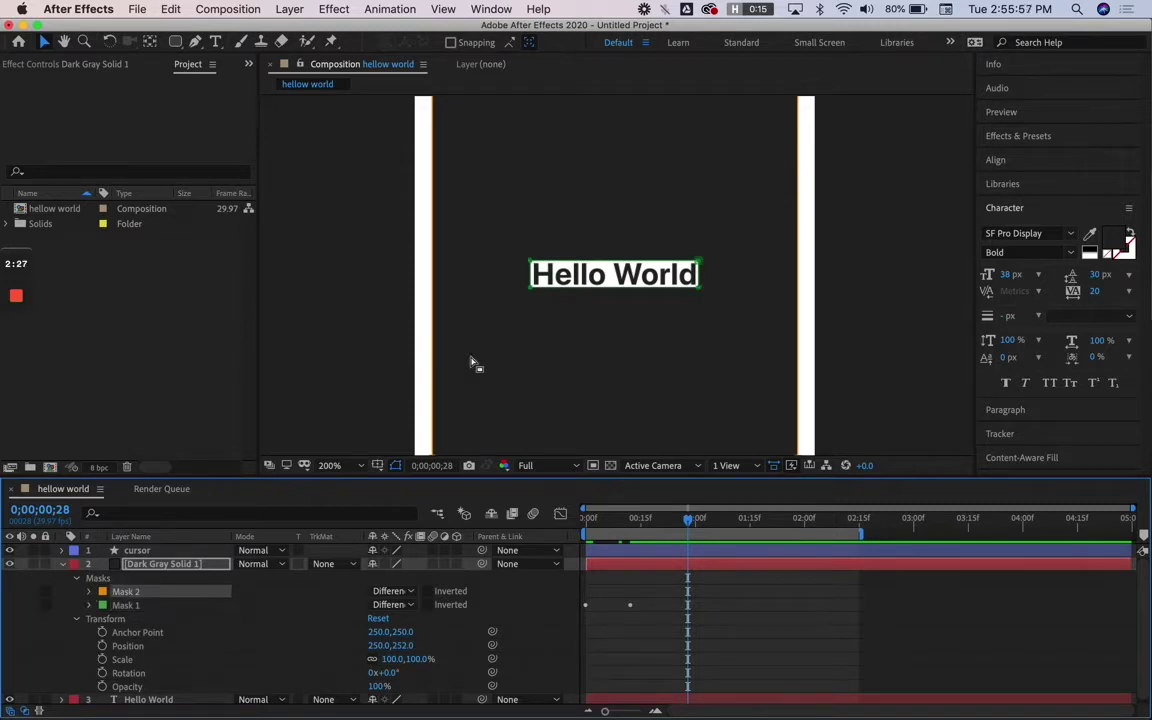
key(comma)
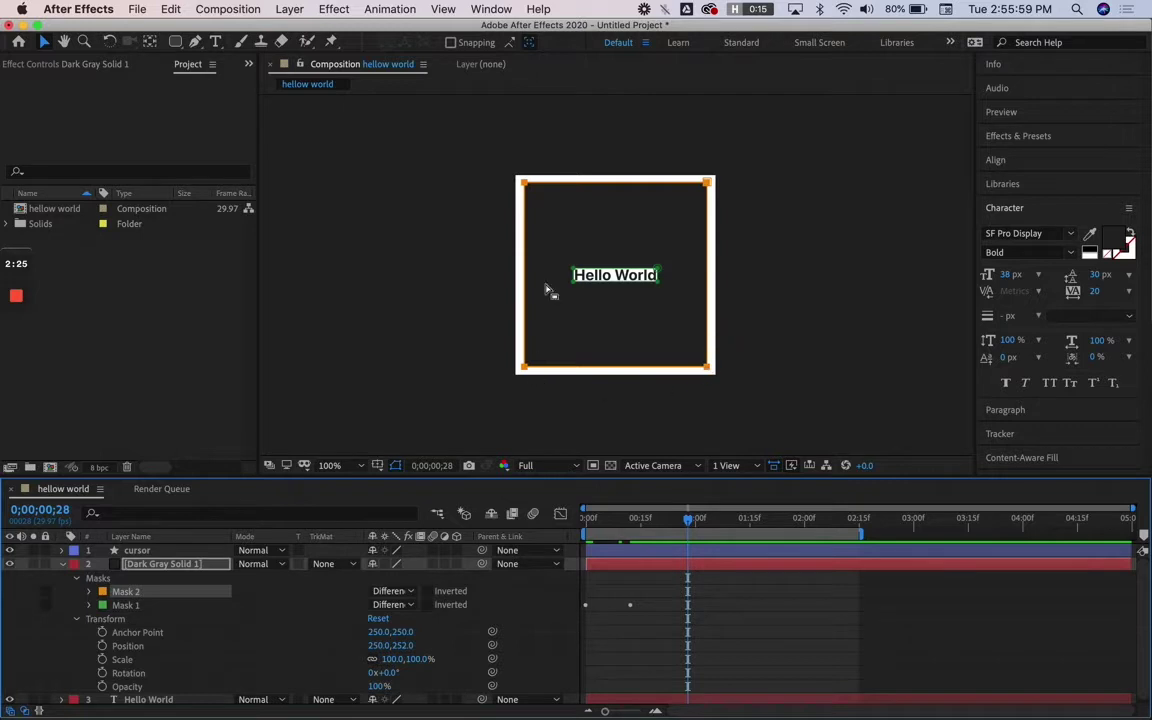
click(112, 607)
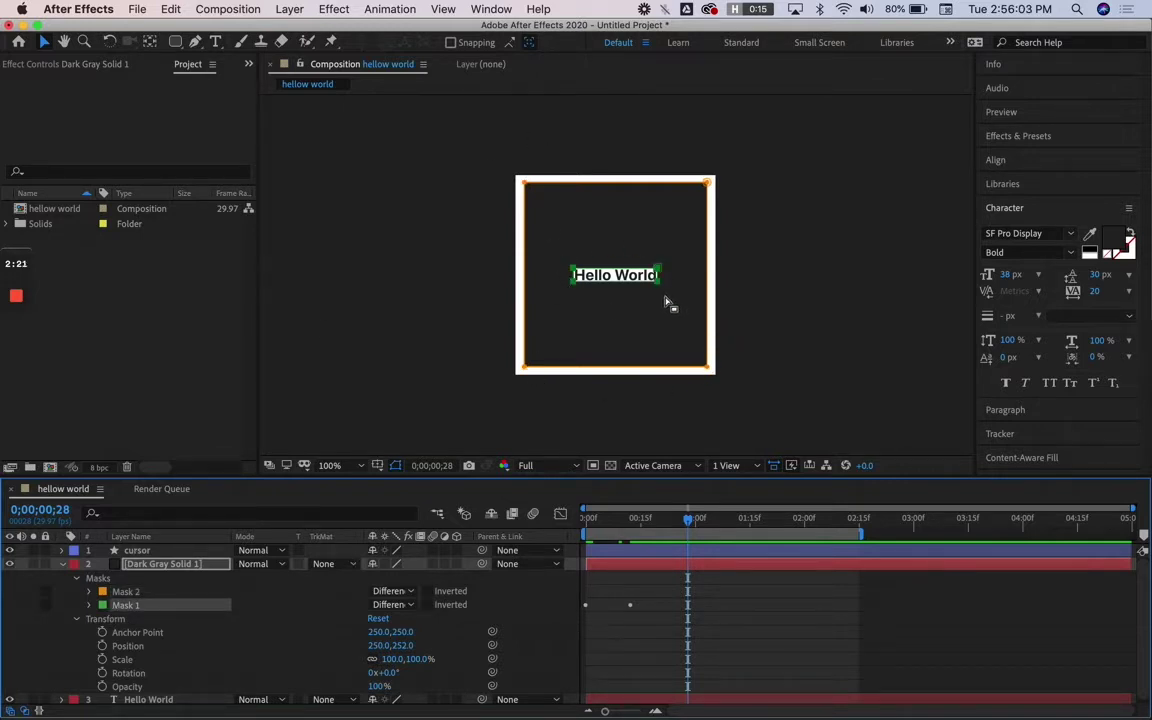
click(382, 594)
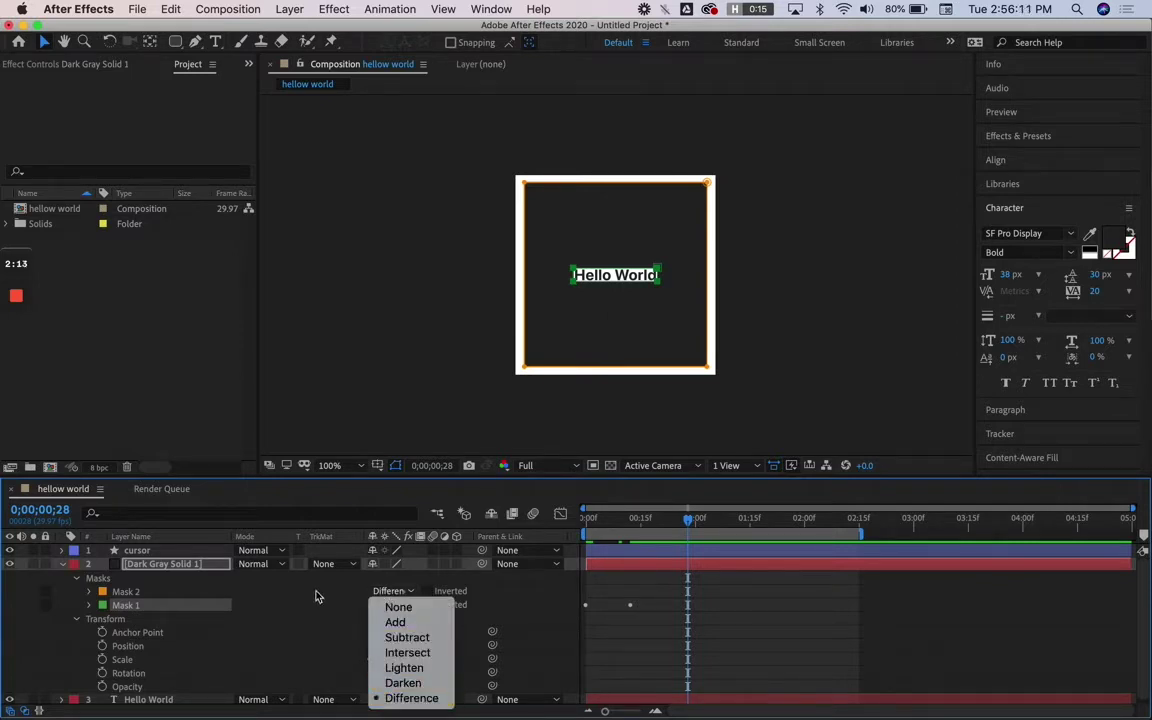
Step: Close the mask mode list unchanged, compare with the LottieFiles previews, then reopen Mask 2's mode choices
click(398, 594)
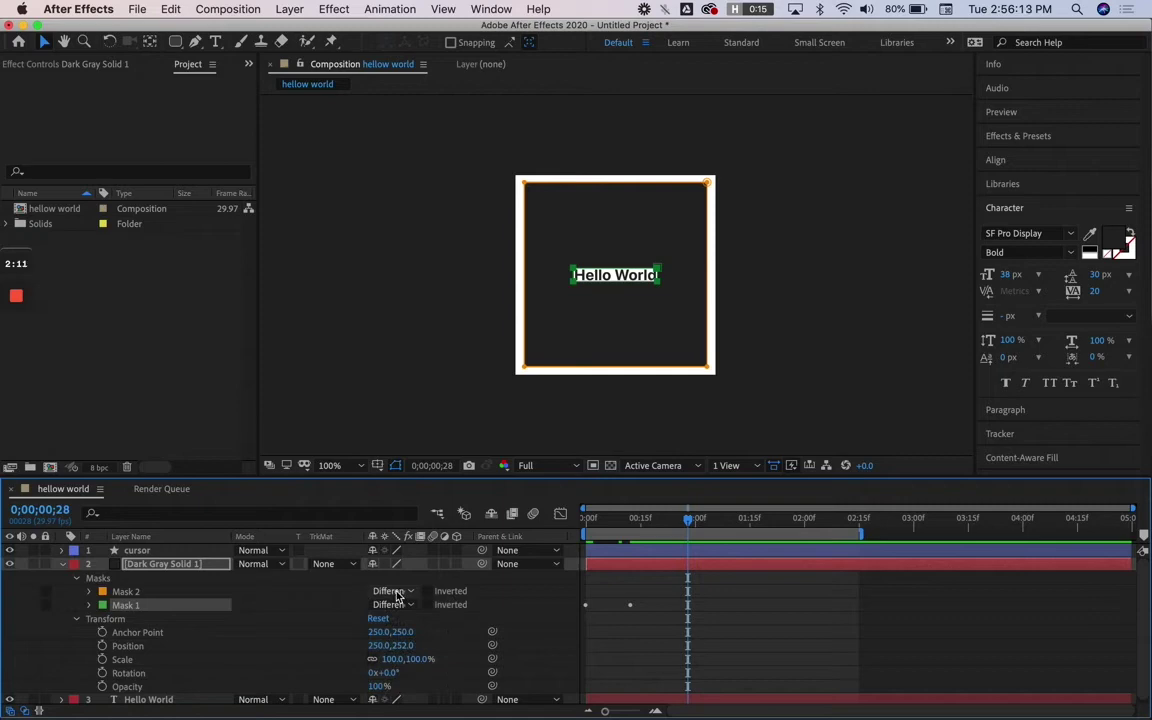
key(super+Tab)
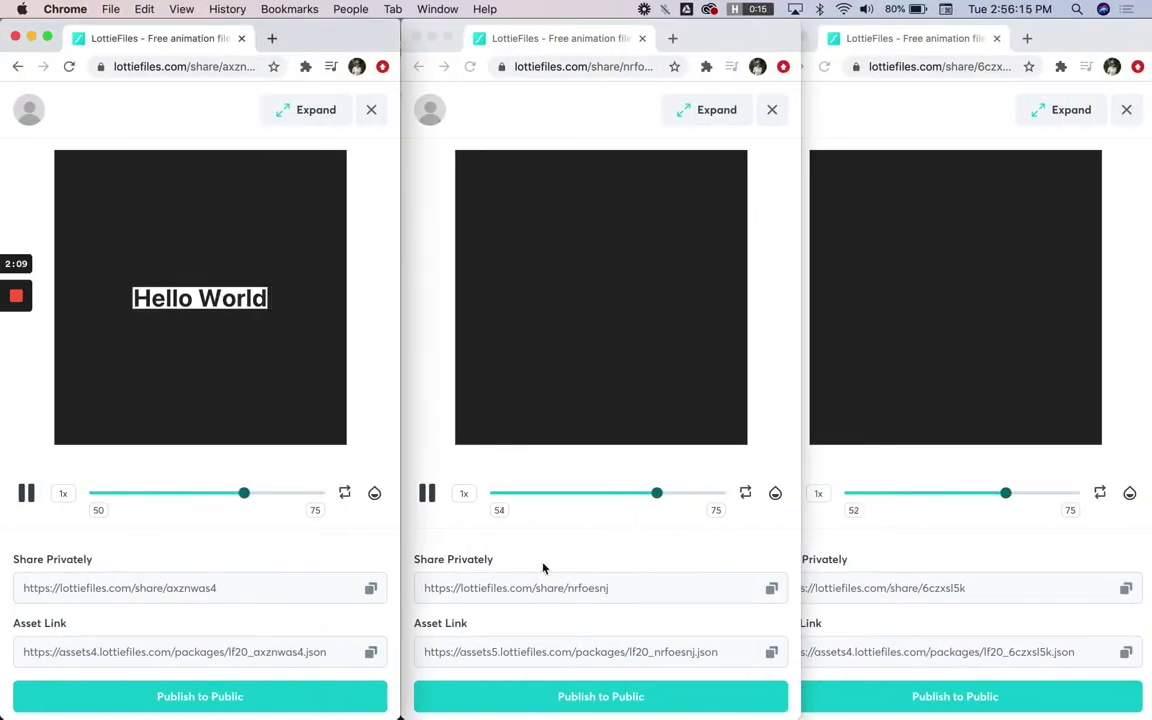
key(super+Tab)
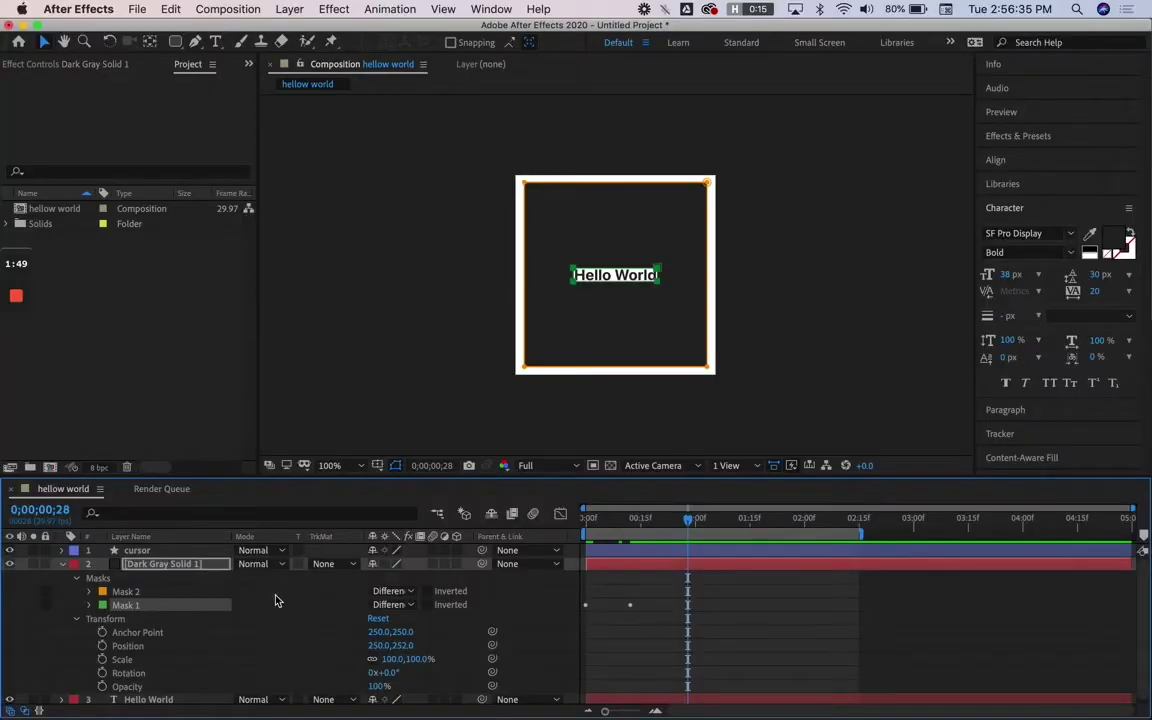
click(401, 593)
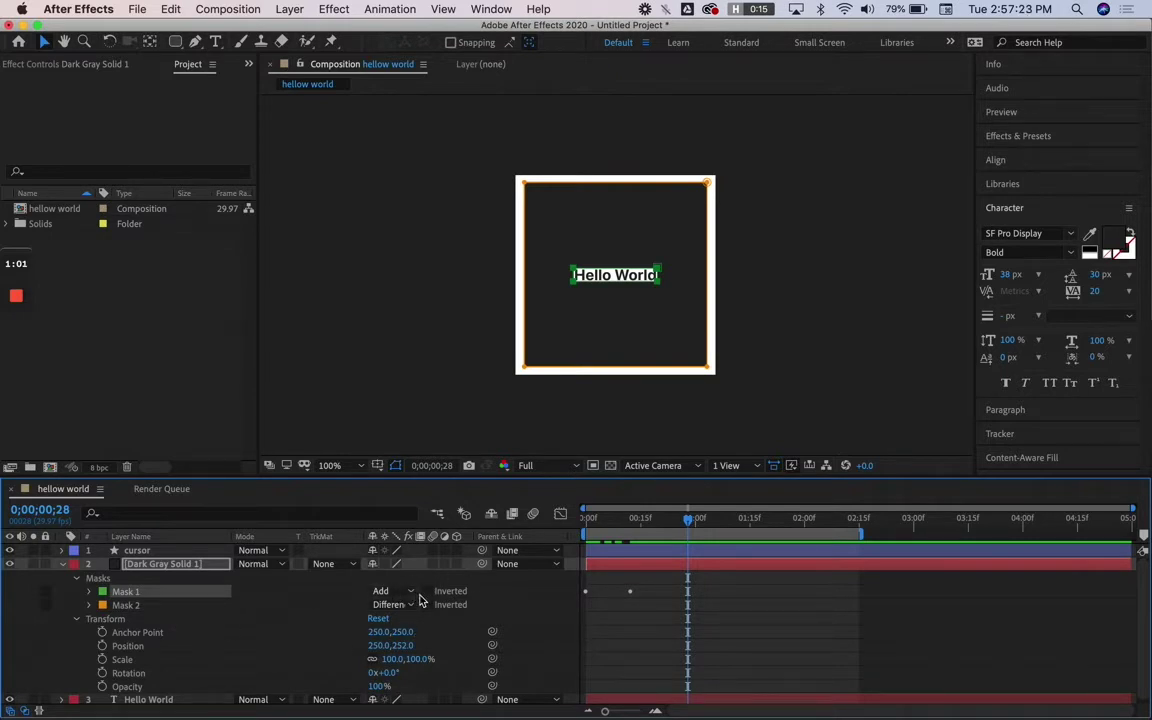
Step: After checking the LottieFiles previews, move Mask 1 below Mask 2 in the mask order
key(ctrl+Left)
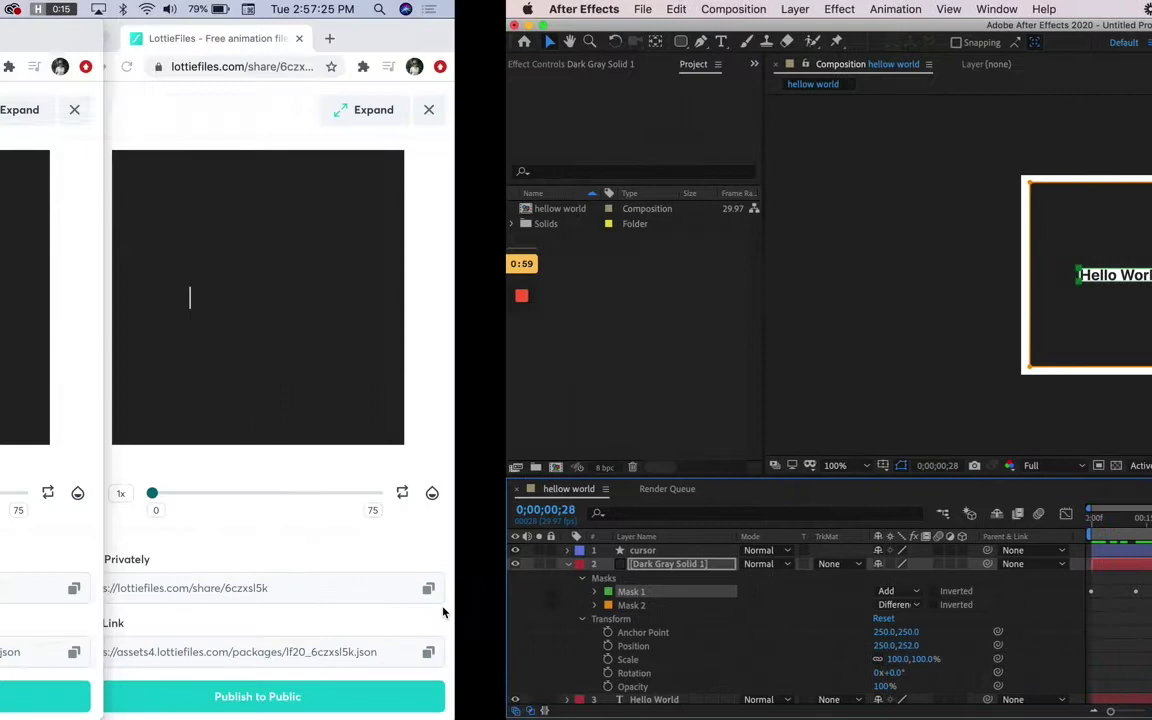
key(ctrl+Right)
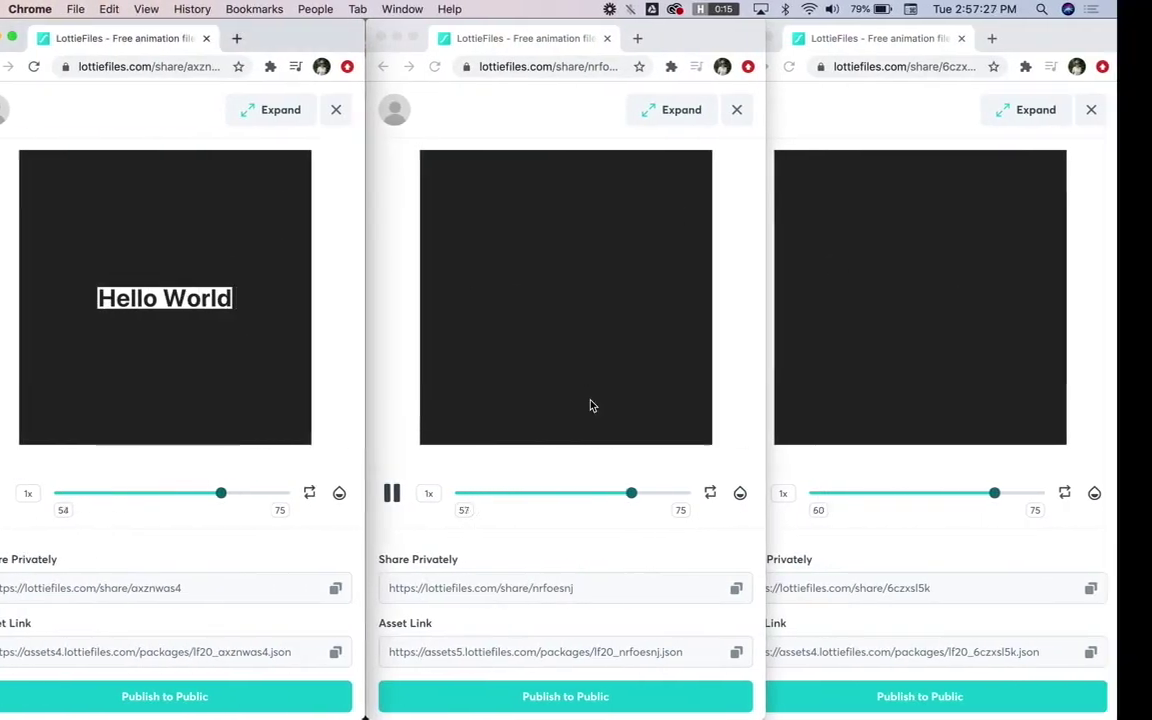
mouse_move(141, 599)
mouse_down()
mouse_move(152, 620)
mouse_move(144, 604)
mouse_up()
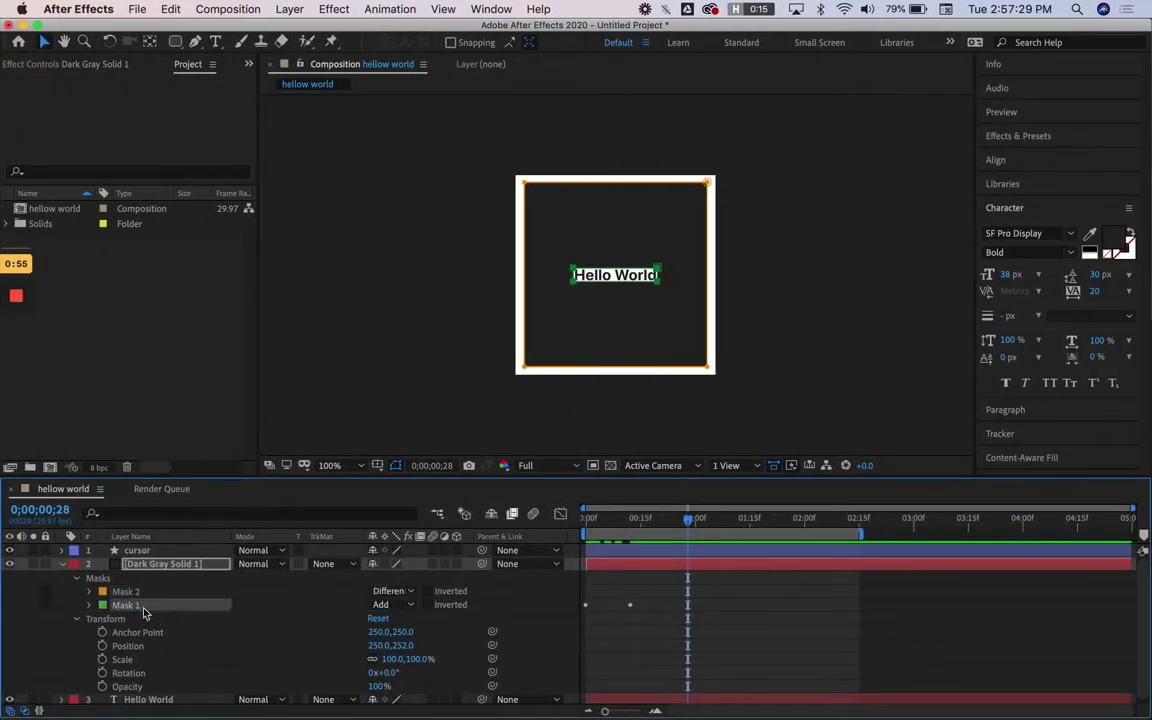
Step: Set Mask 2's mode to Add and Mask 1's mode to Subtract
click(402, 592)
click(397, 622)
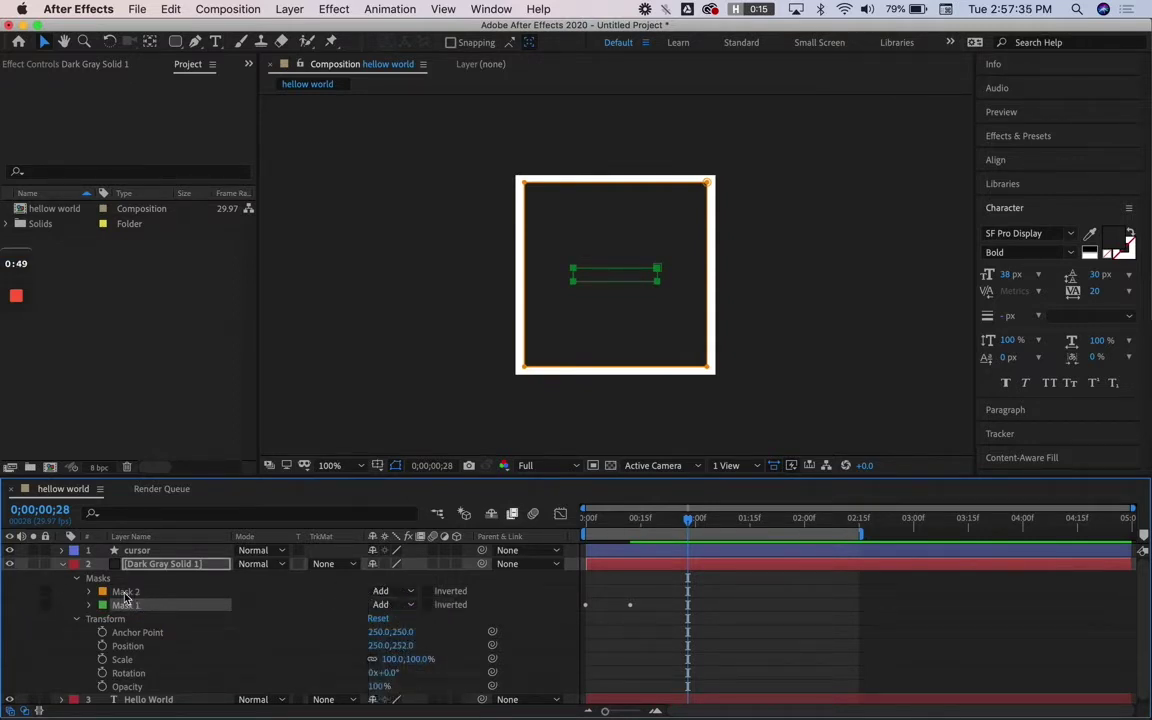
click(398, 606)
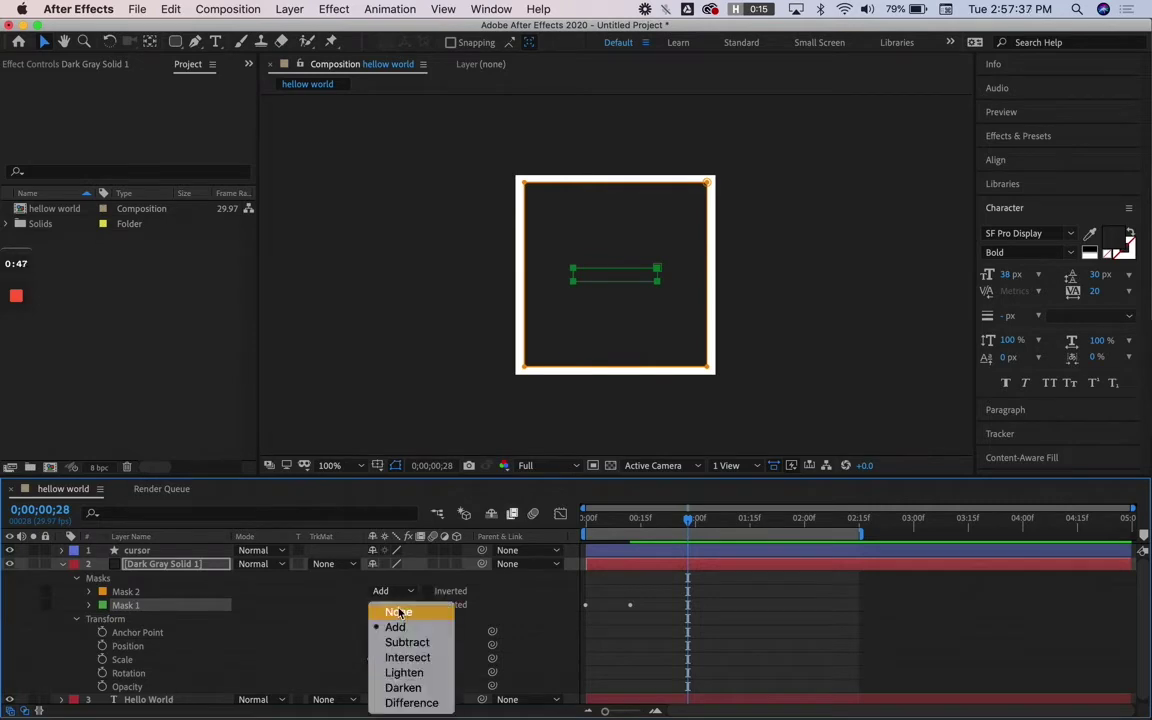
click(411, 640)
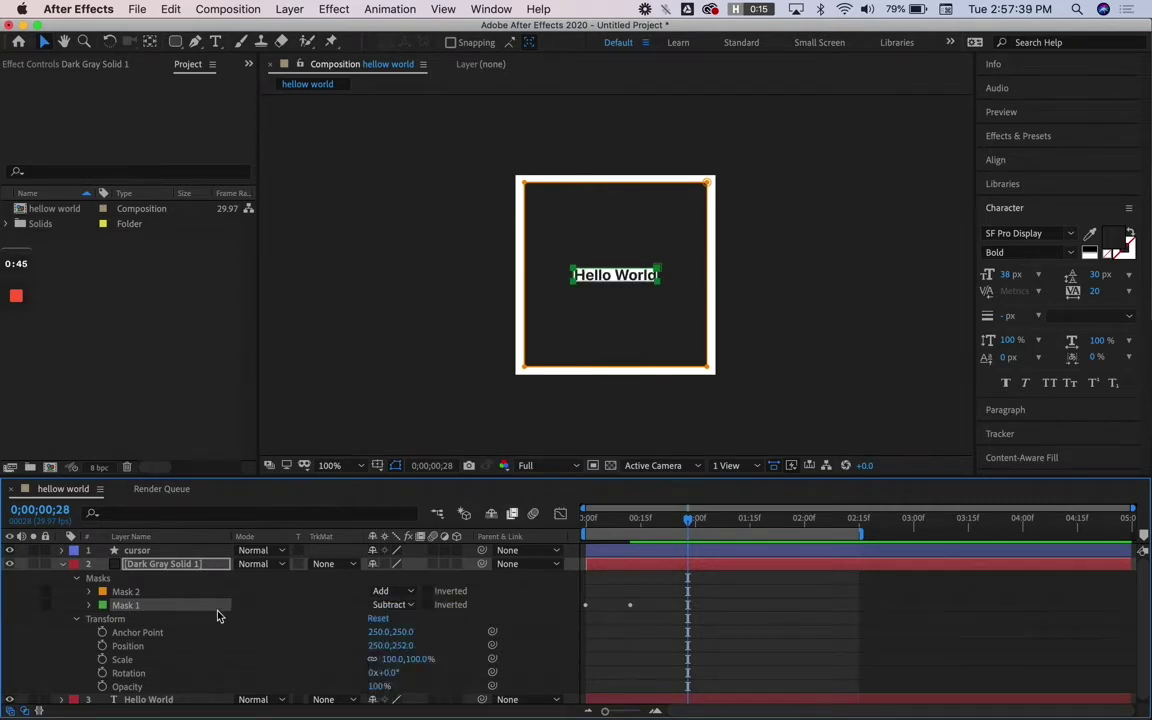
Step: Compare against the LottieFiles previews, then render the hello world comp to JSON with Bodymovin
key(ctrl+Left)
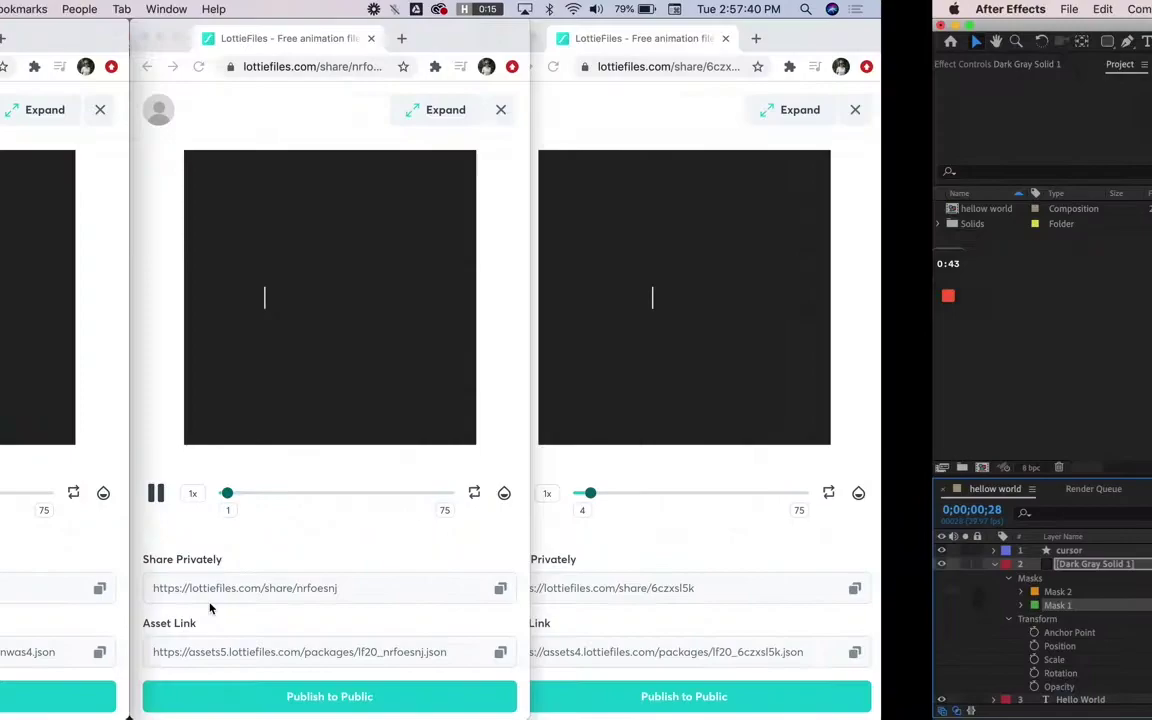
key(ctrl+Right)
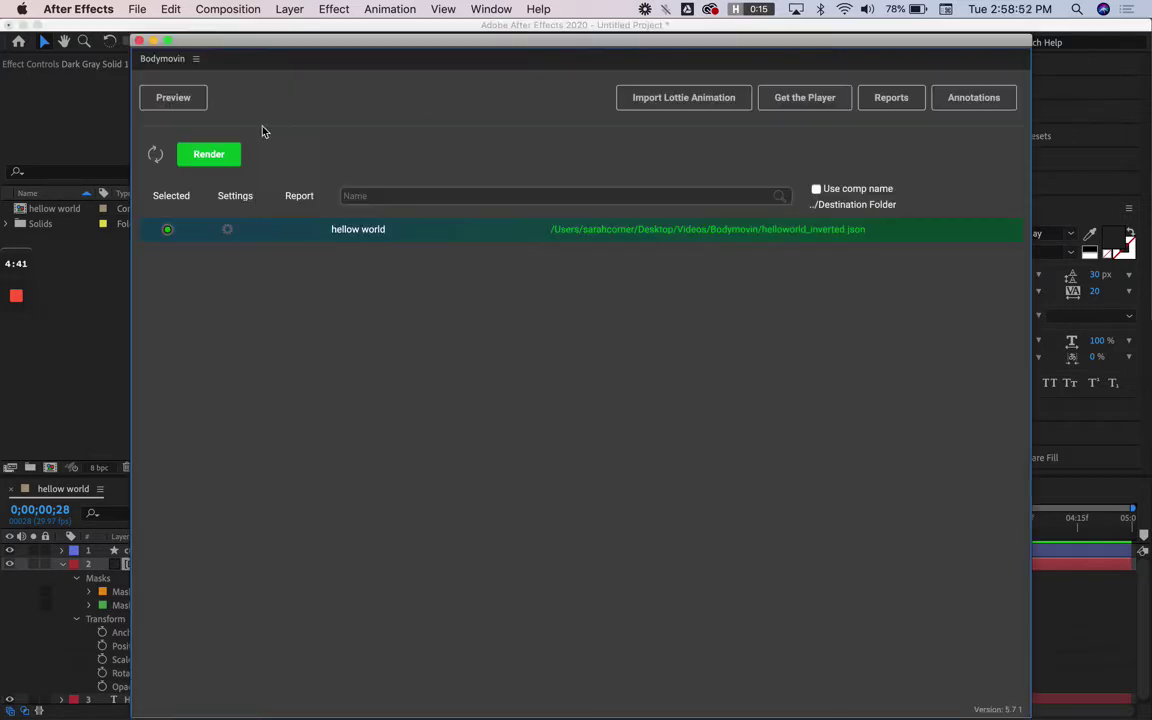
click(211, 154)
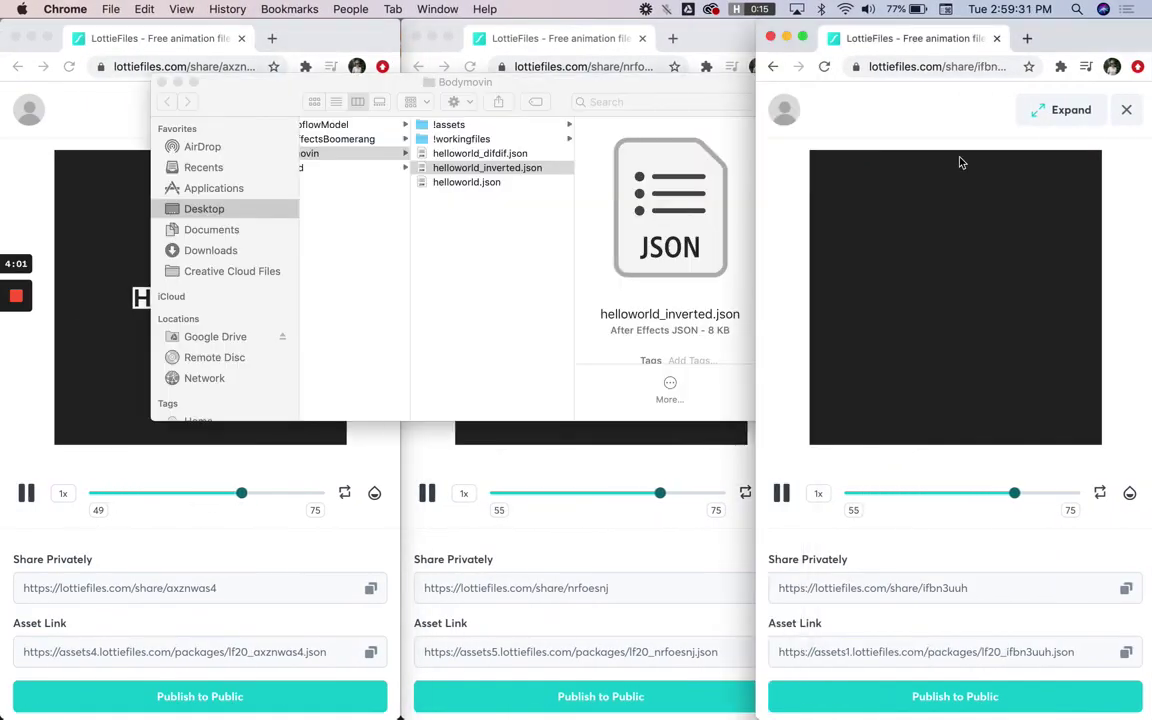
Step: Drag helloworld_inverted.json from the Bodymovin folder onto the LottieFiles page for preview
click(525, 170)
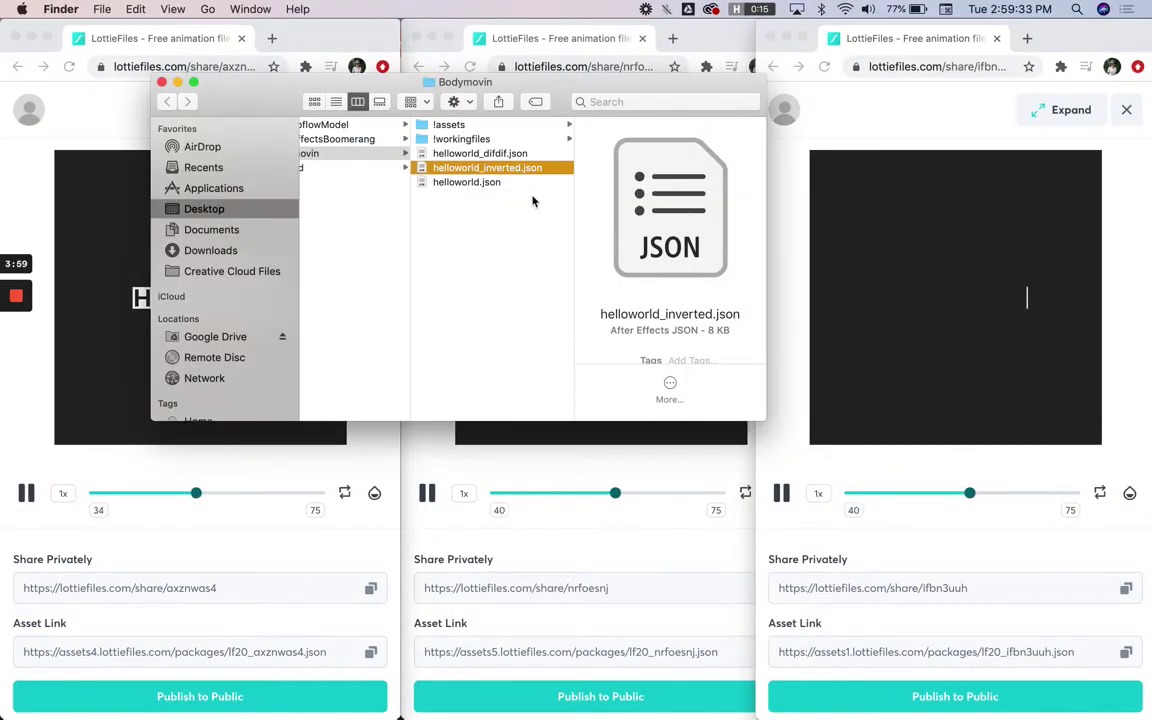
drag(510, 167, 955, 300)
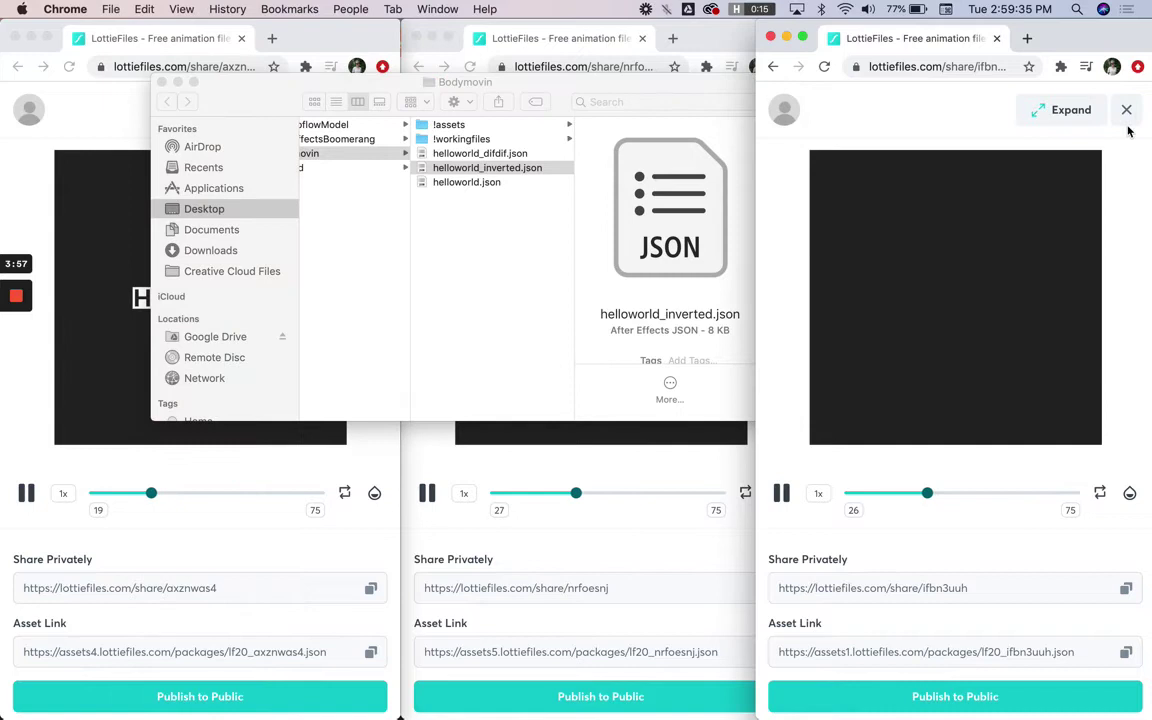
drag(514, 170, 982, 240)
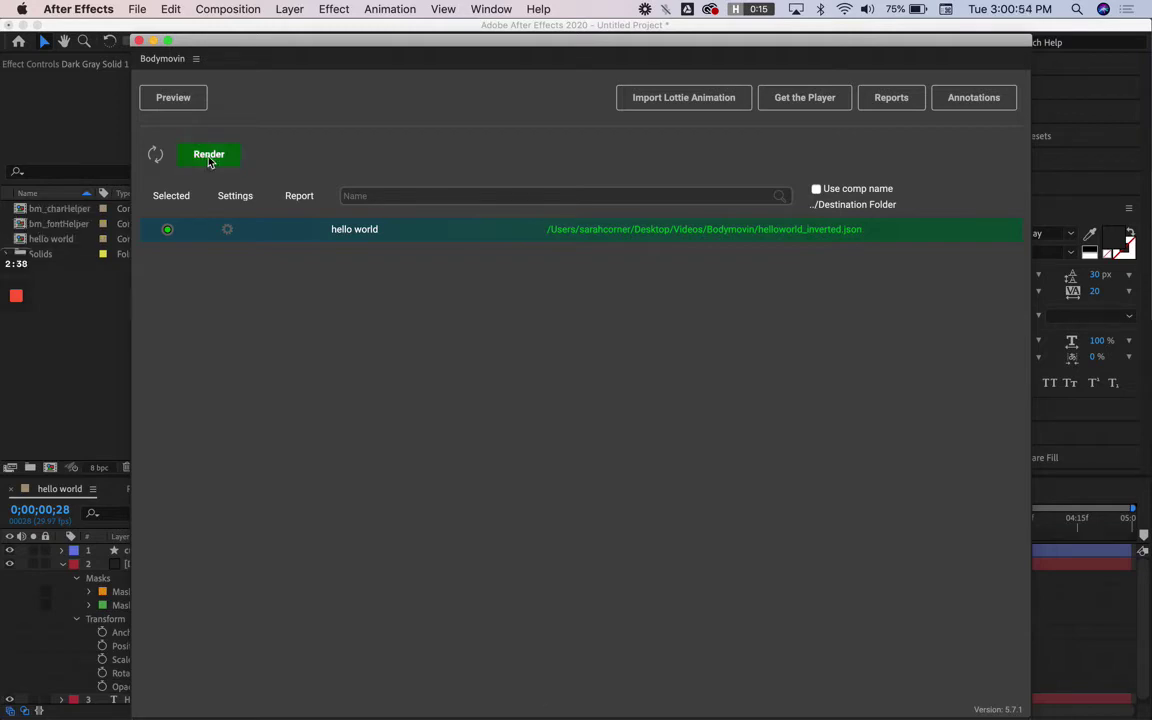
Step: Start a Bodymovin render, try the Google Font and Typekit sources, then back out of the font prompt
click(210, 155)
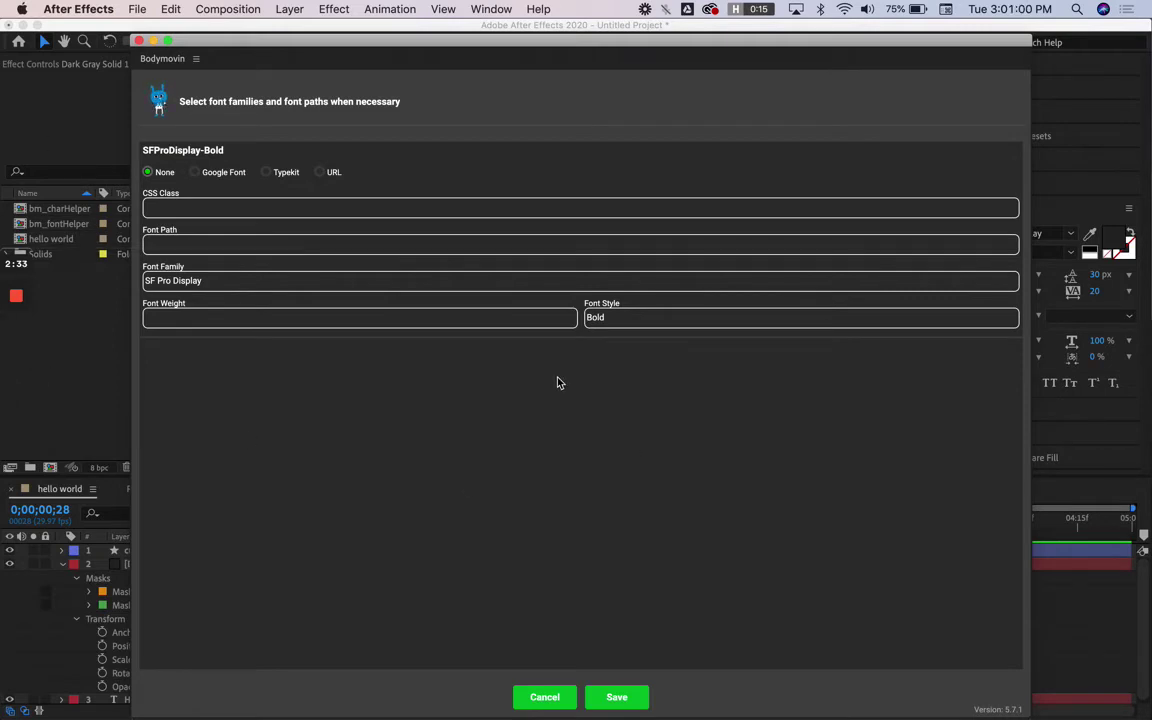
click(222, 174)
click(272, 176)
click(150, 174)
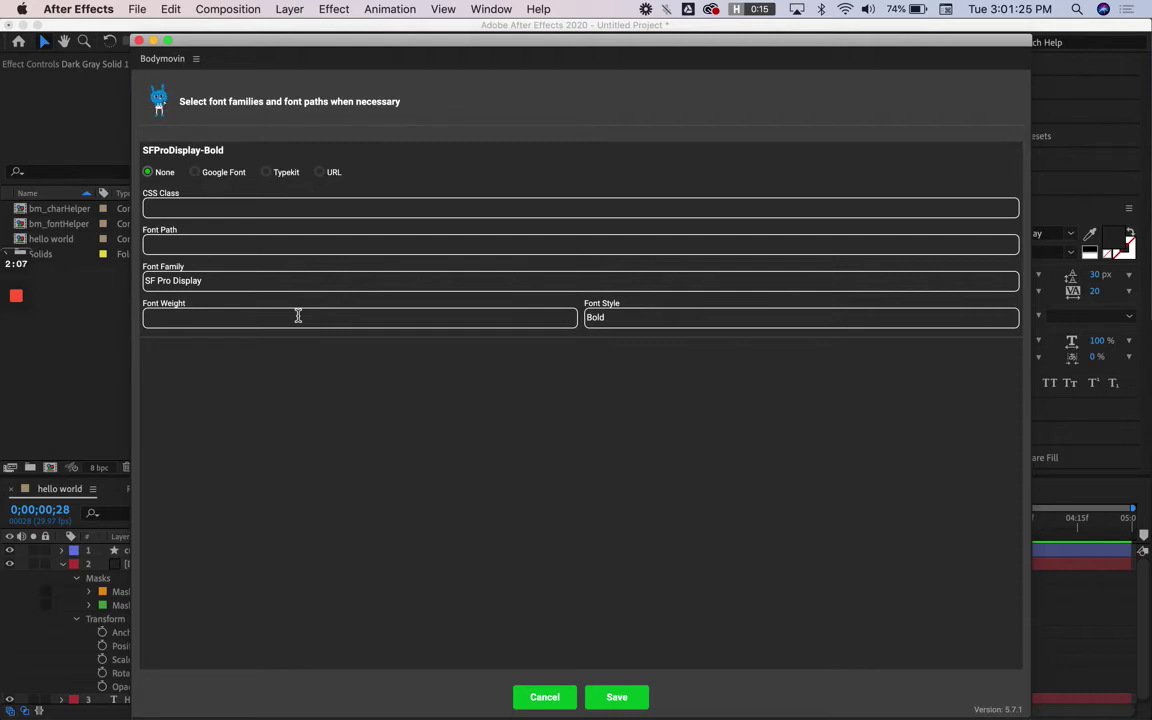
click(541, 697)
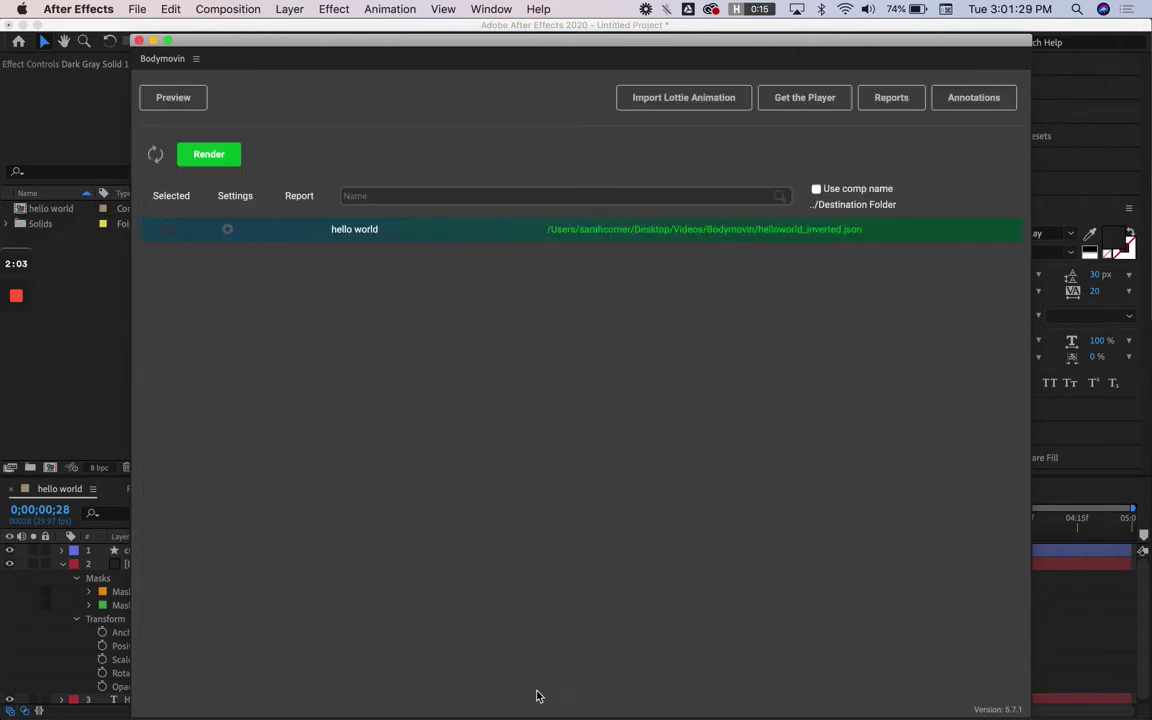
Step: Open the hello world comp's export settings, then enter the text 'Hello World'
click(227, 232)
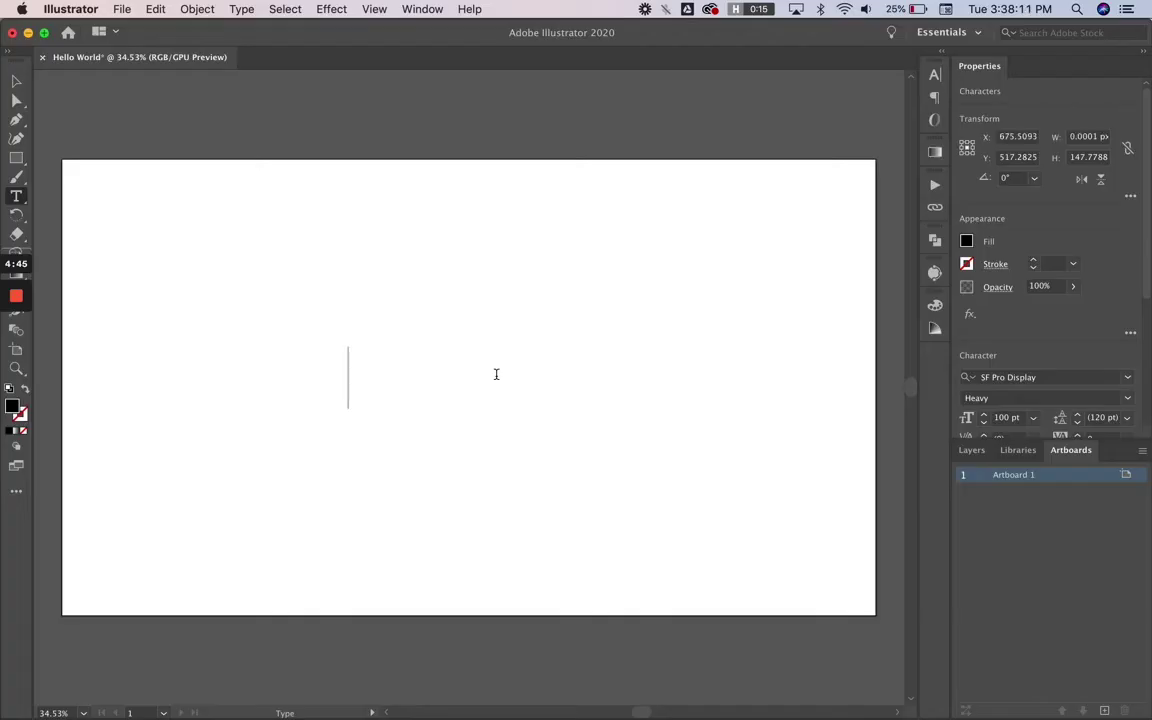
text(Hello World)
key(Escape)
click(241, 9)
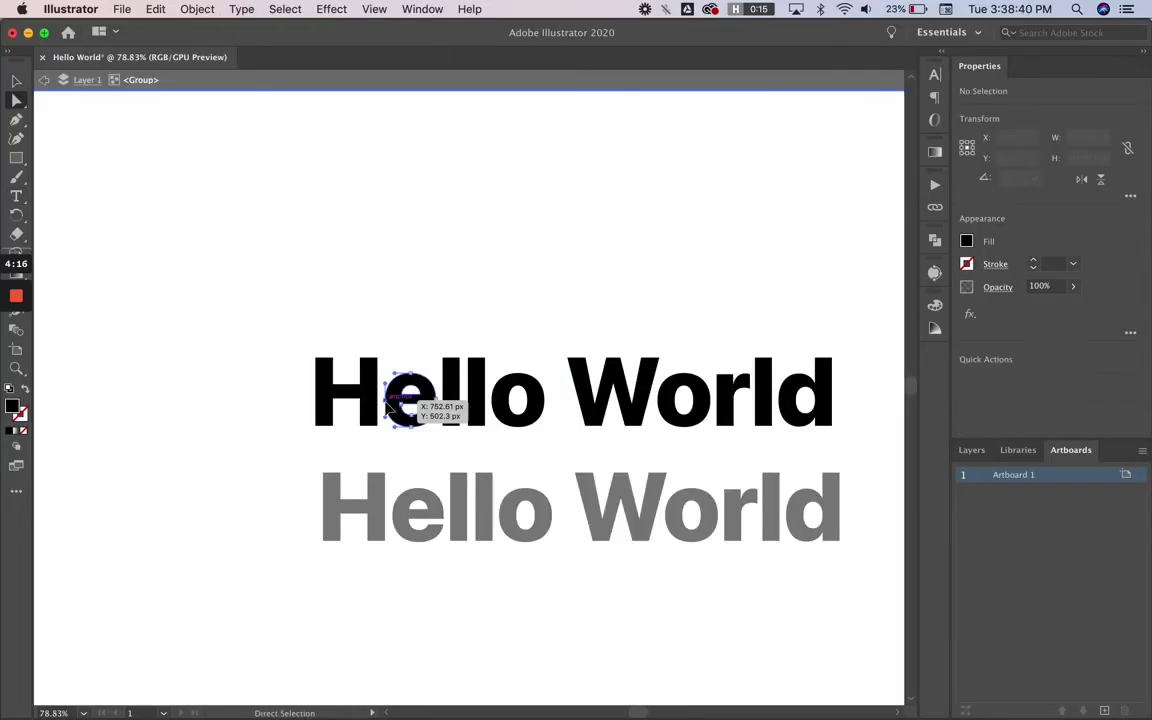
Step: Convert the Hello World text to outlines and drag one point of the 'e' out of shape
click(386, 380)
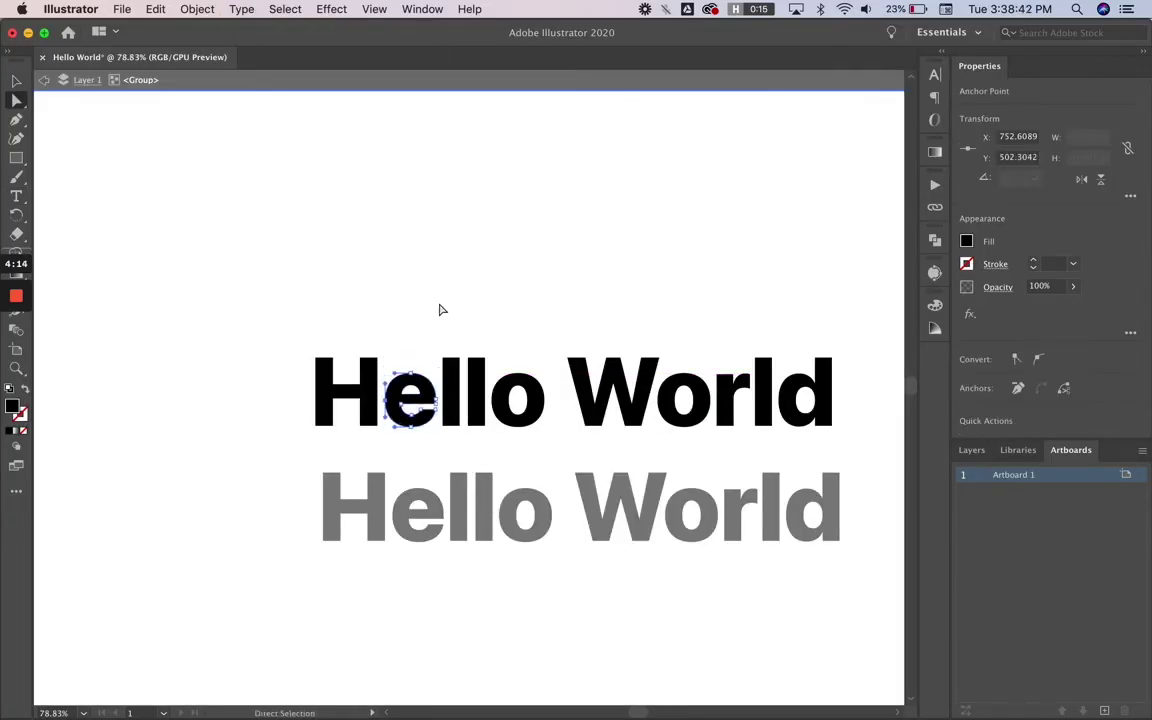
drag(437, 398, 458, 414)
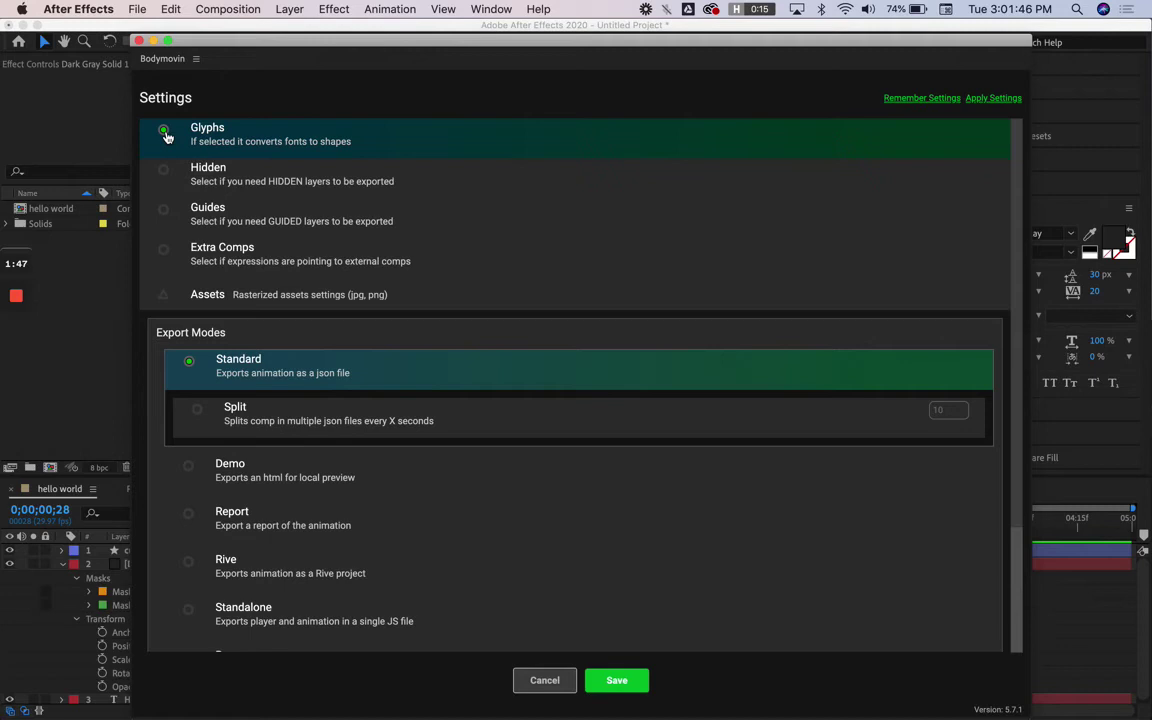
Step: Save the Bodymovin settings with Glyphs checked and render the hello world comp
click(616, 682)
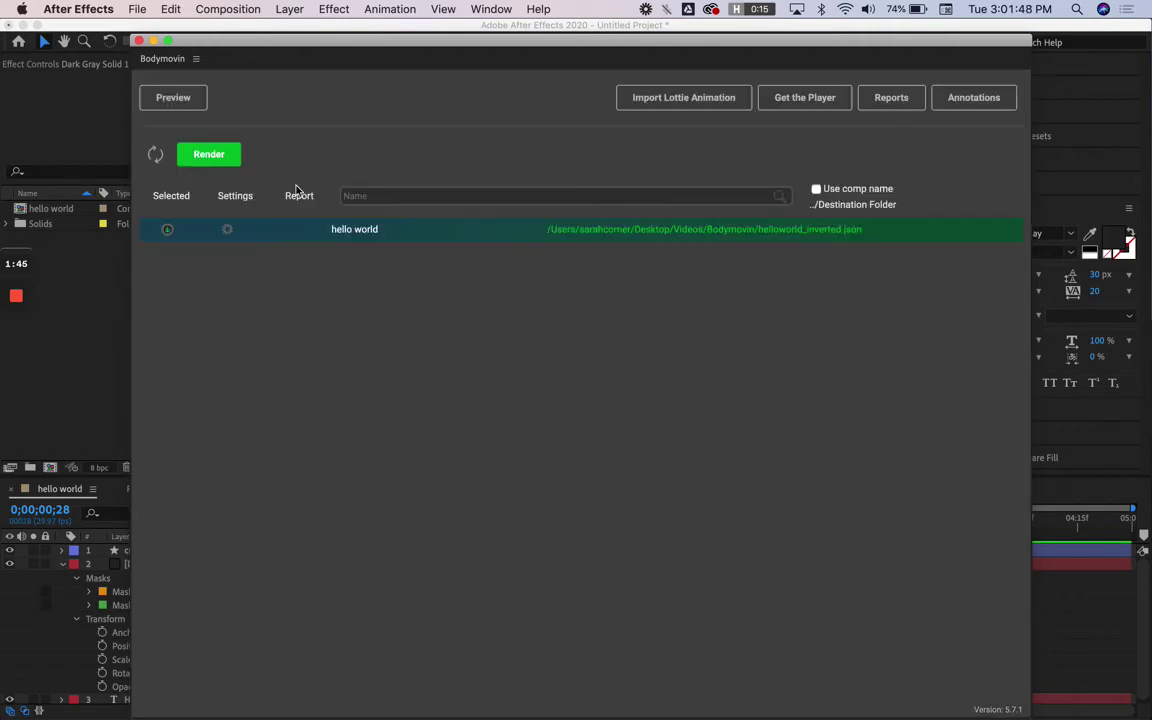
click(214, 156)
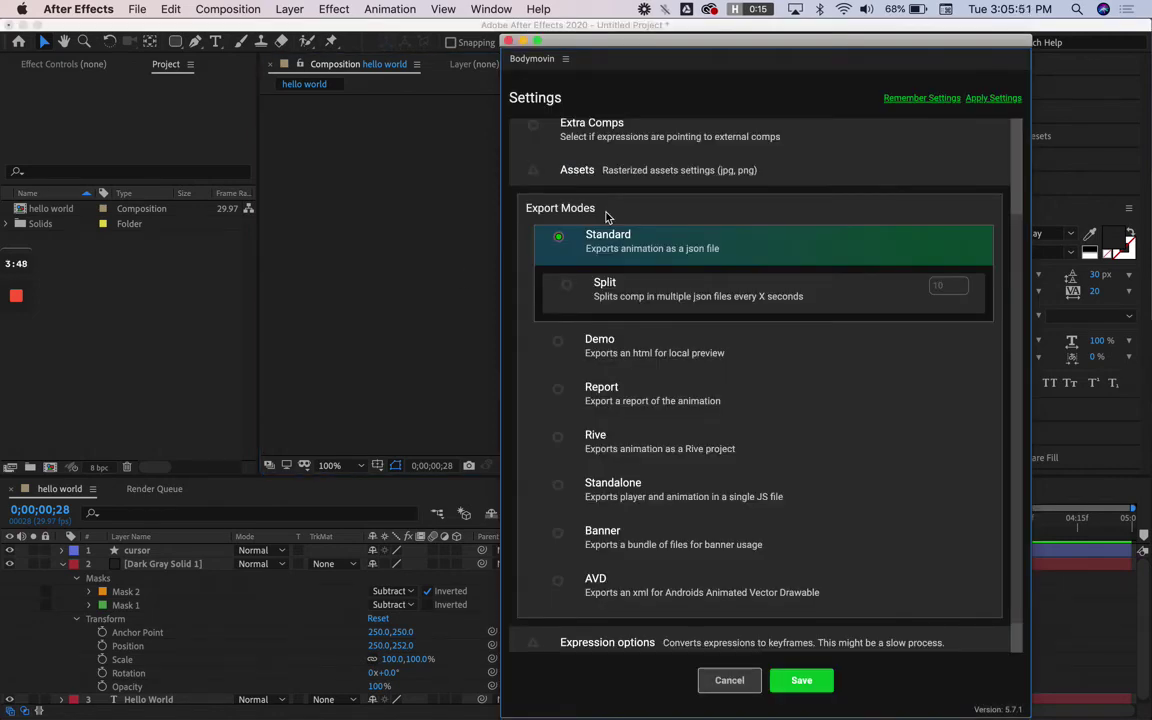
Step: Dismiss the export settings unchanged and widen the Bodymovin panel across the workspace
scroll(606, 217, up, 3)
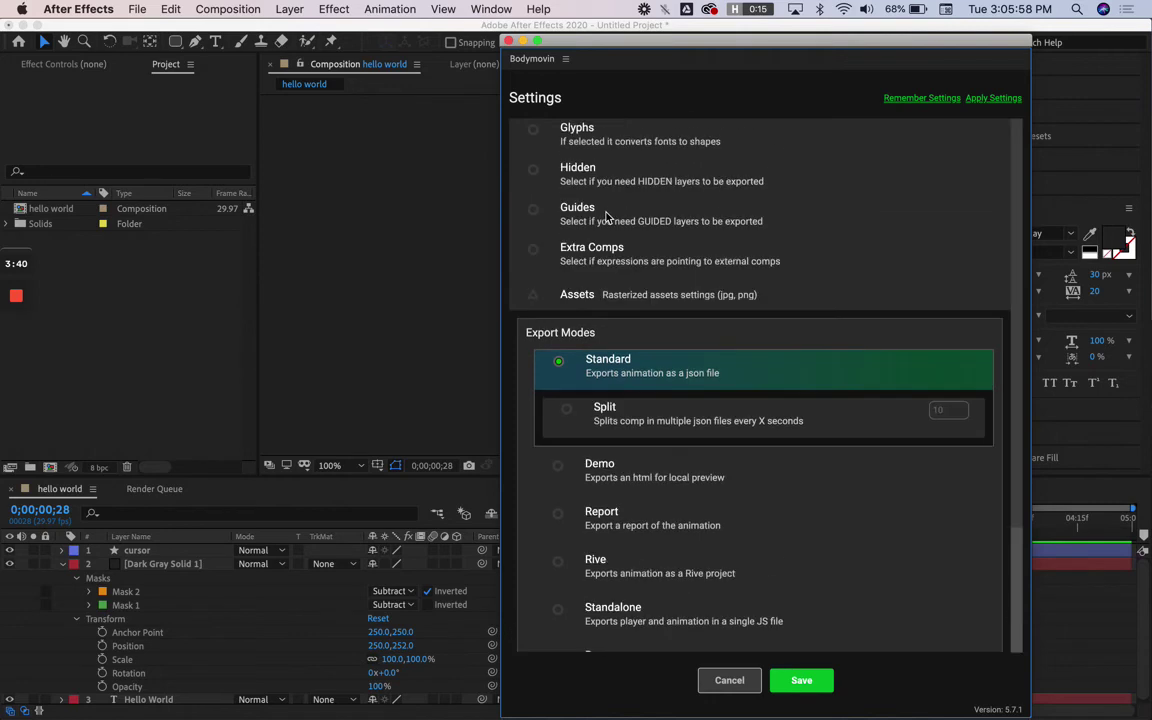
click(724, 682)
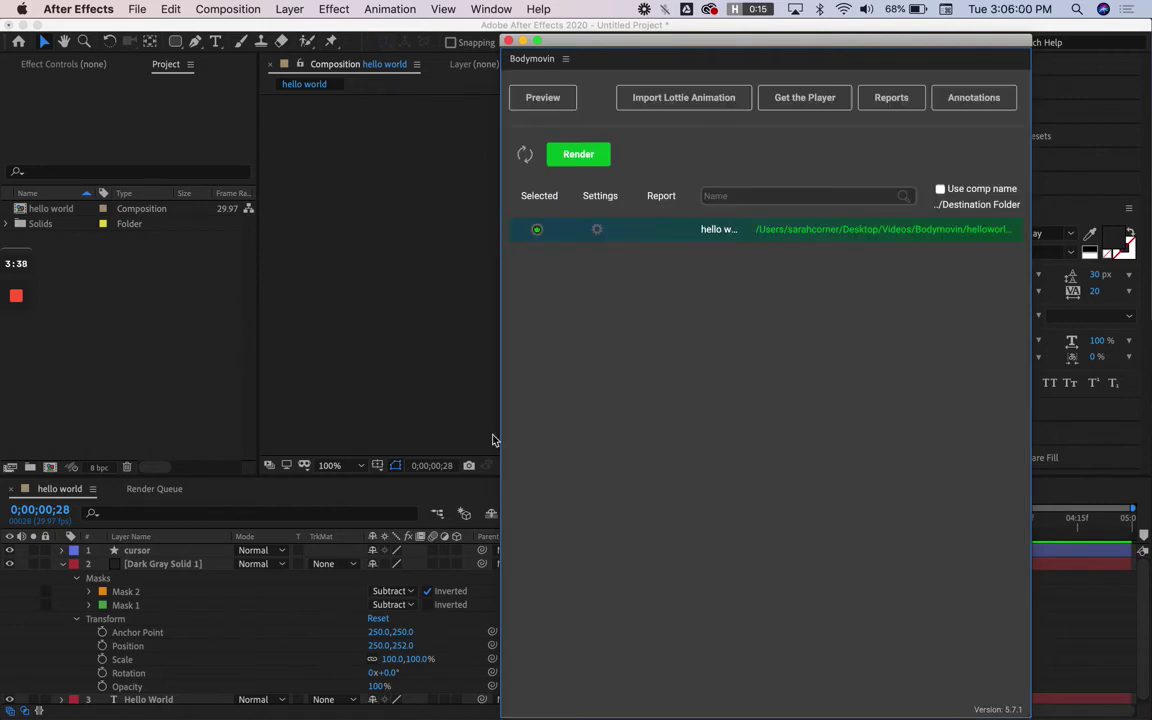
drag(492, 440, 66, 390)
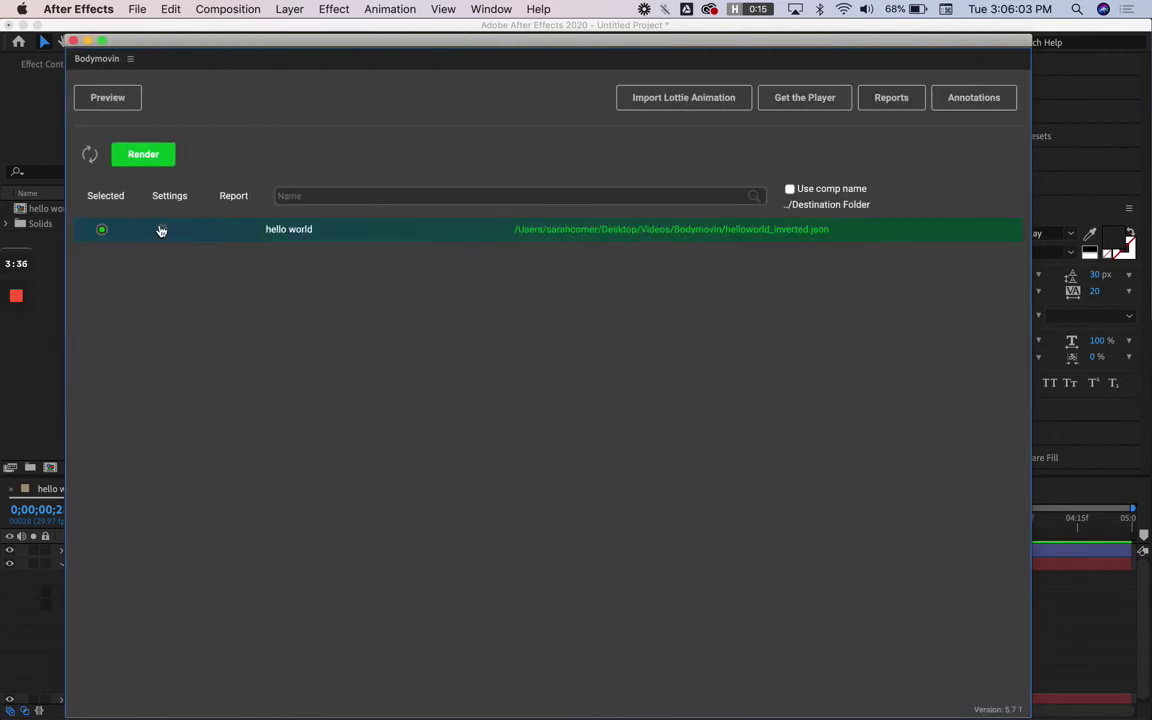
Step: In the hello world comp's export settings, enable the AVD export mode and the Glyphs option
click(160, 231)
scroll(145, 263, down, 4)
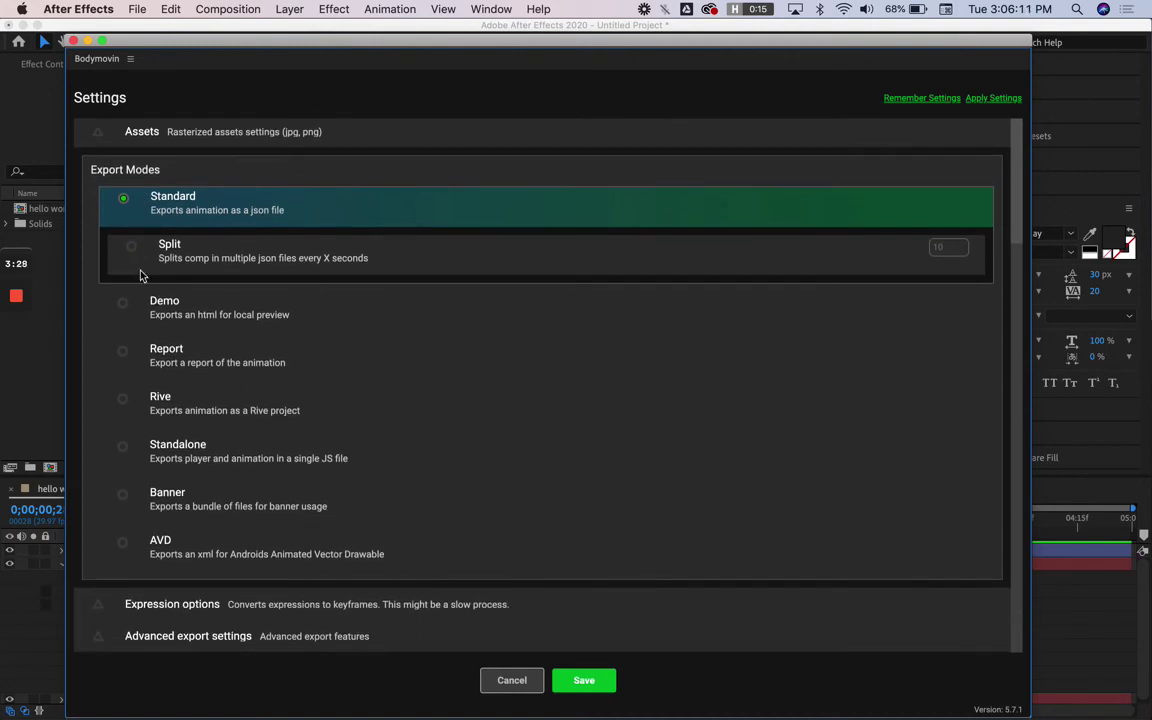
click(123, 547)
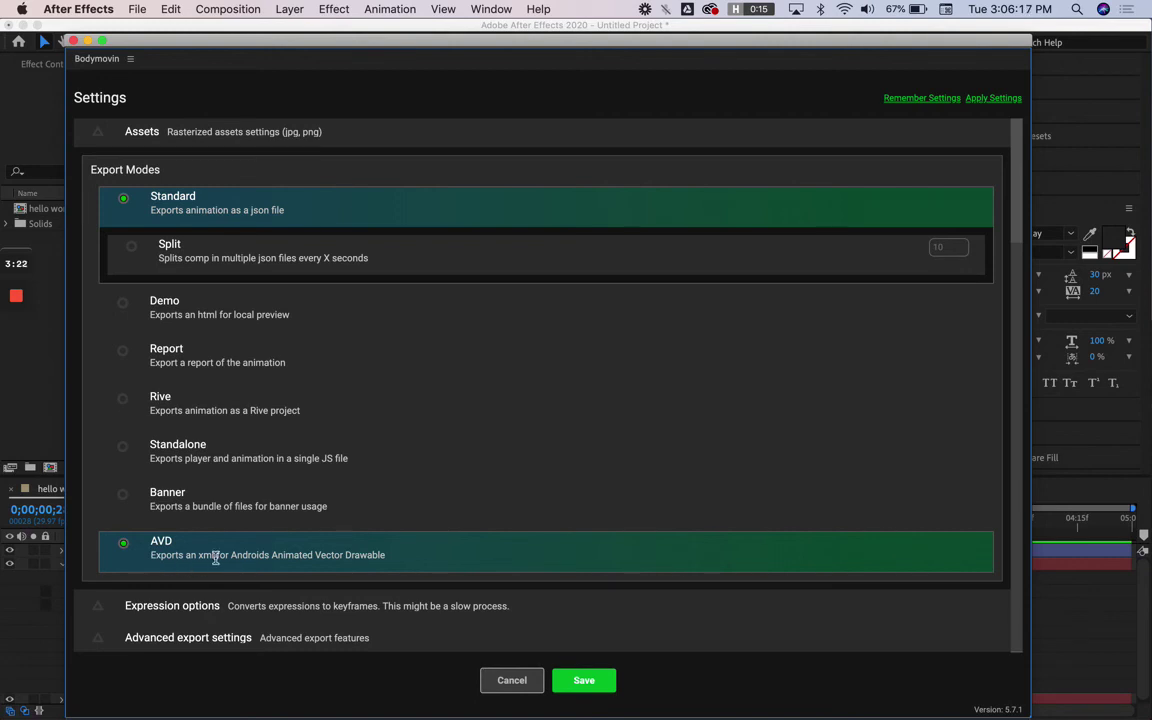
scroll(215, 558, up, 4)
click(97, 128)
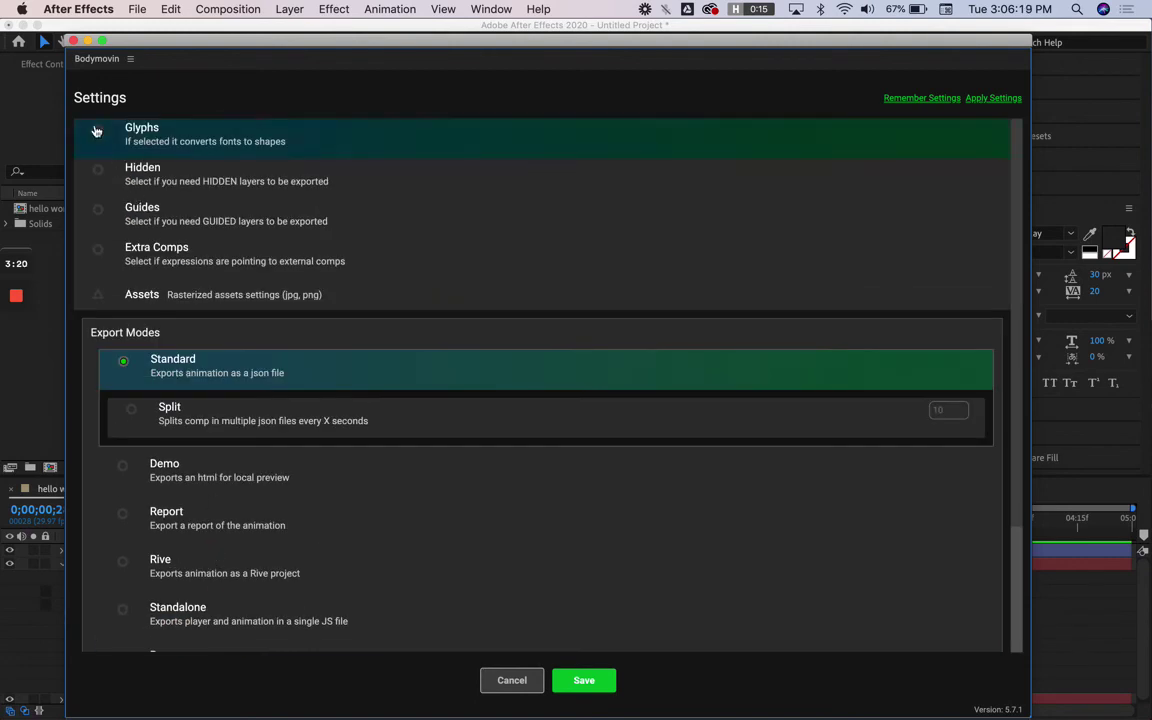
scroll(404, 337, down, 3)
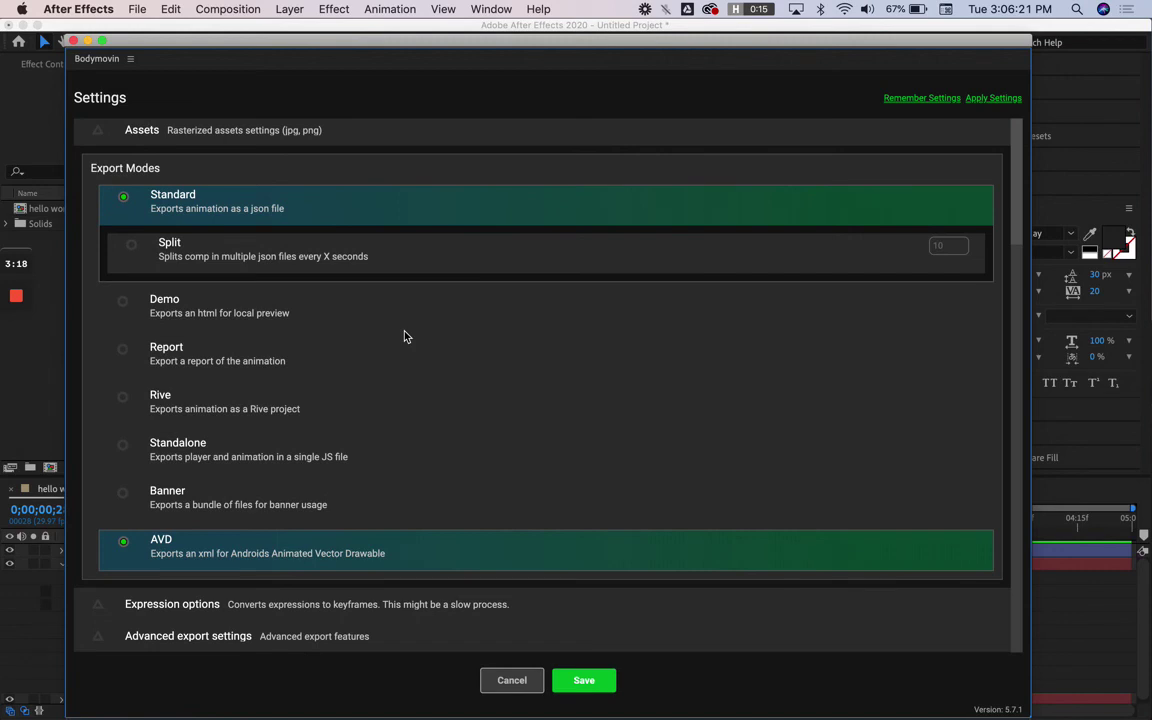
Step: Save the settings, point the export destination to a new 'Android' folder, and render the comp
click(576, 685)
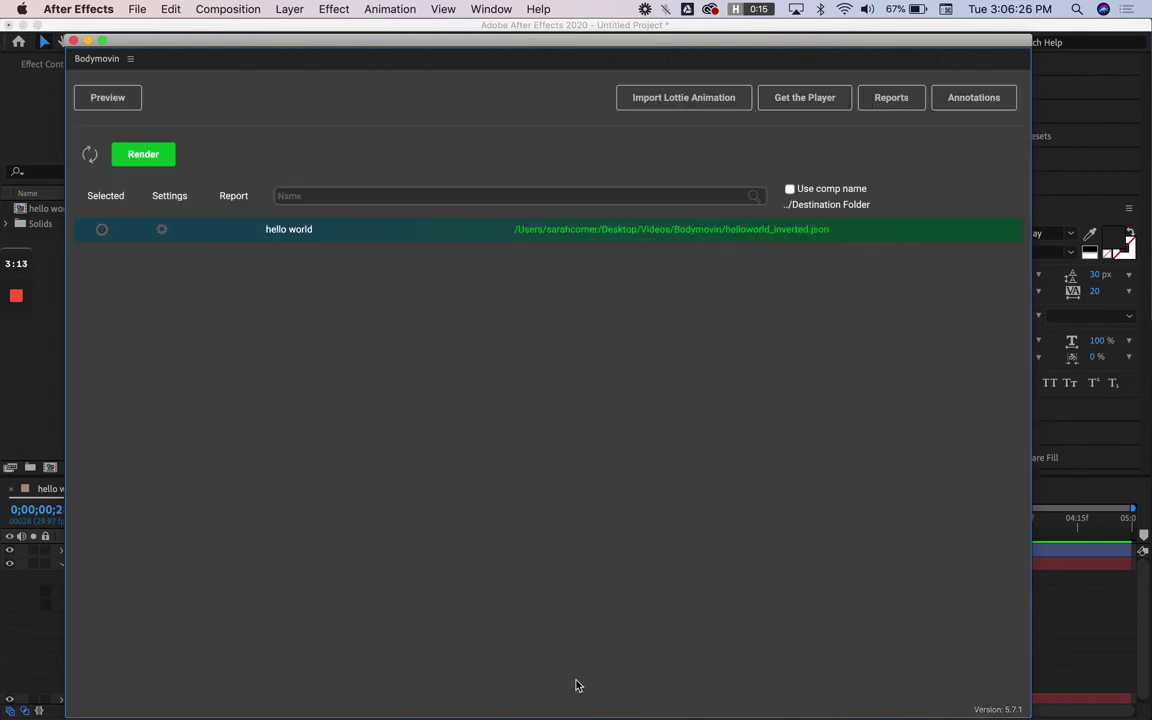
click(755, 238)
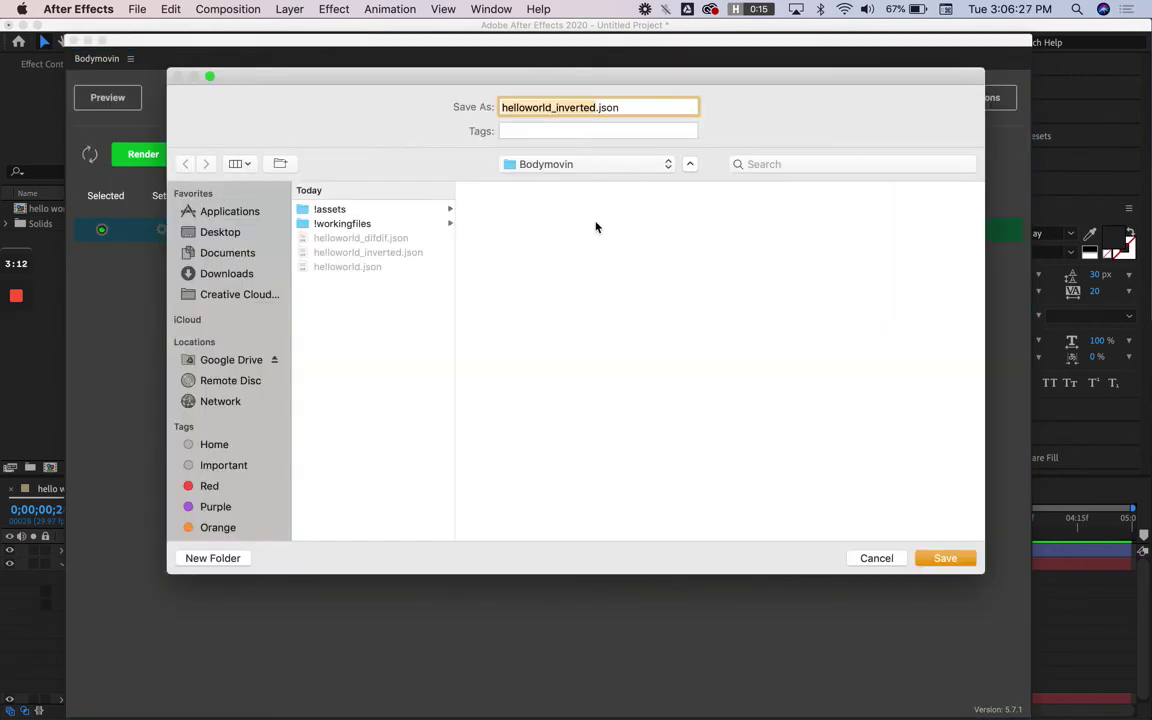
click(355, 373)
click(204, 559)
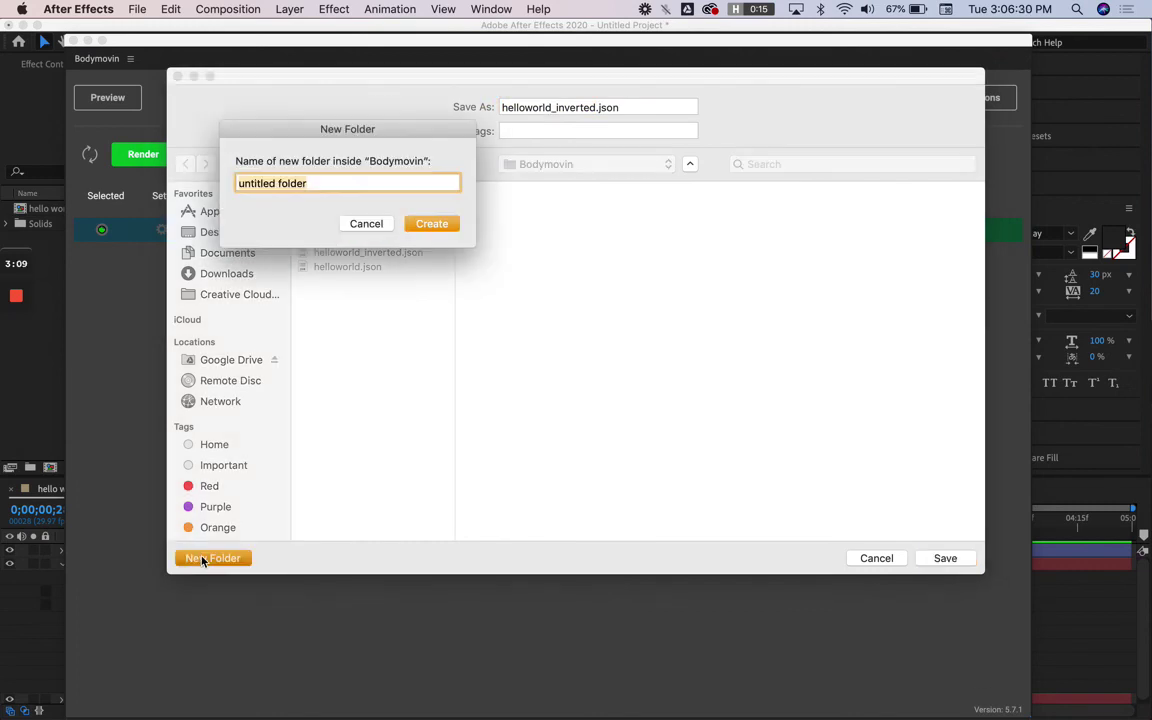
text(Android)
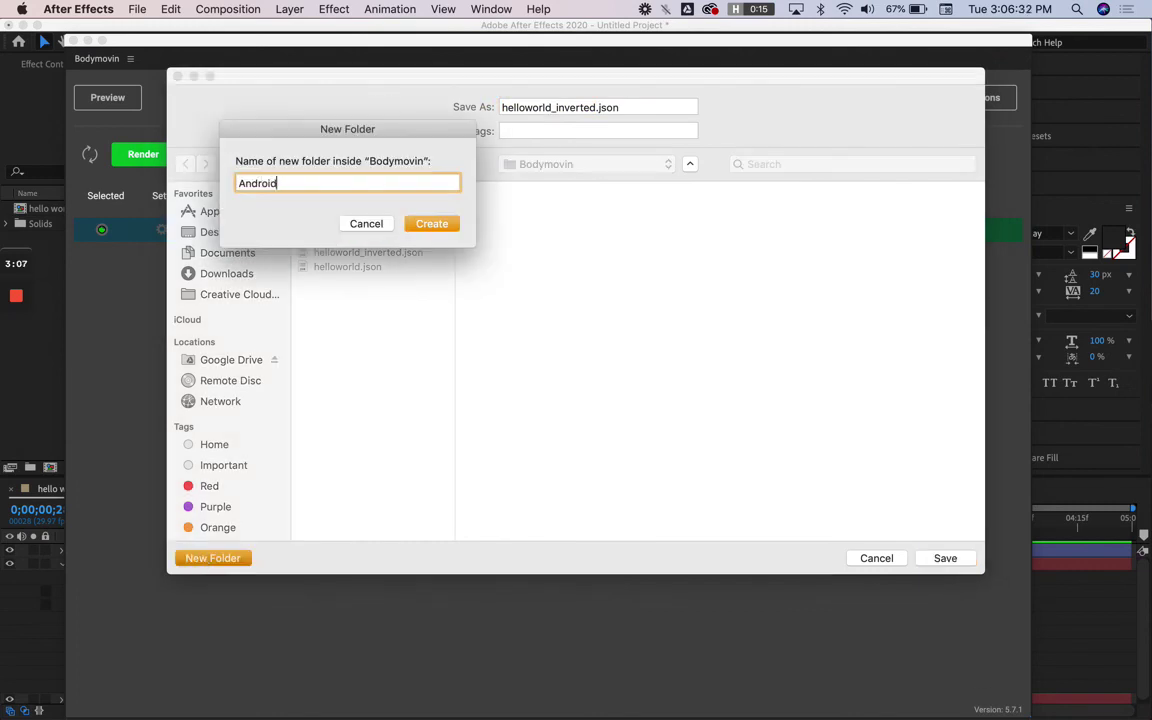
key(Return)
click(945, 558)
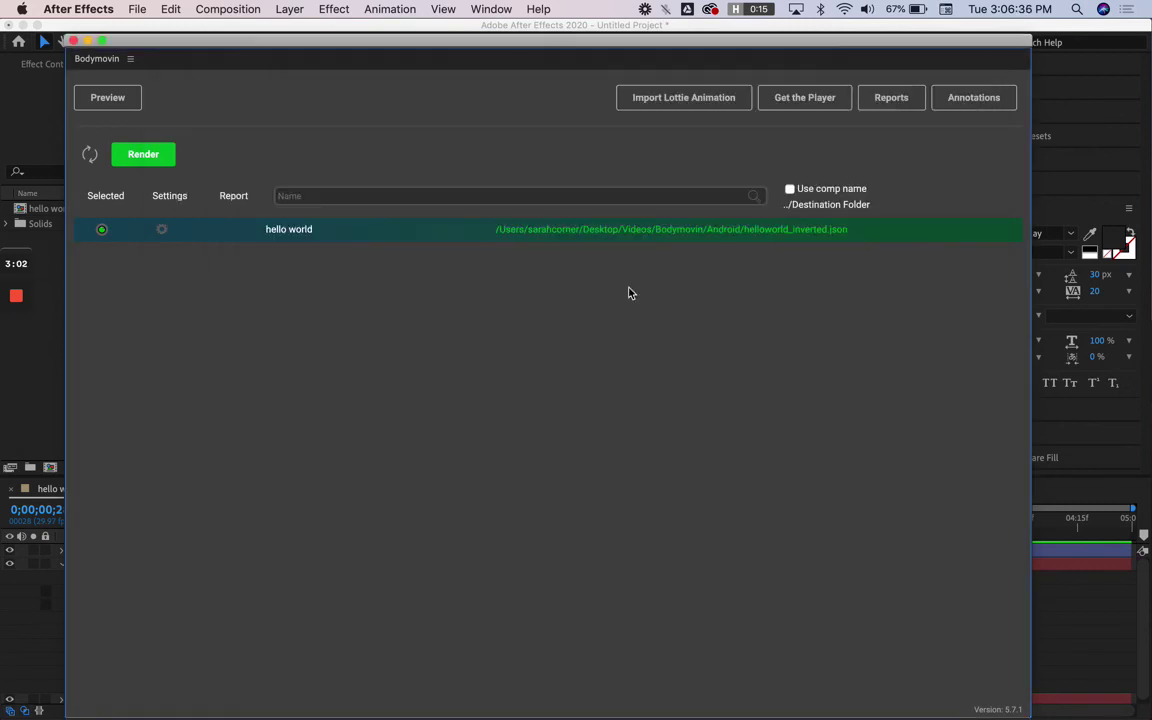
click(143, 154)
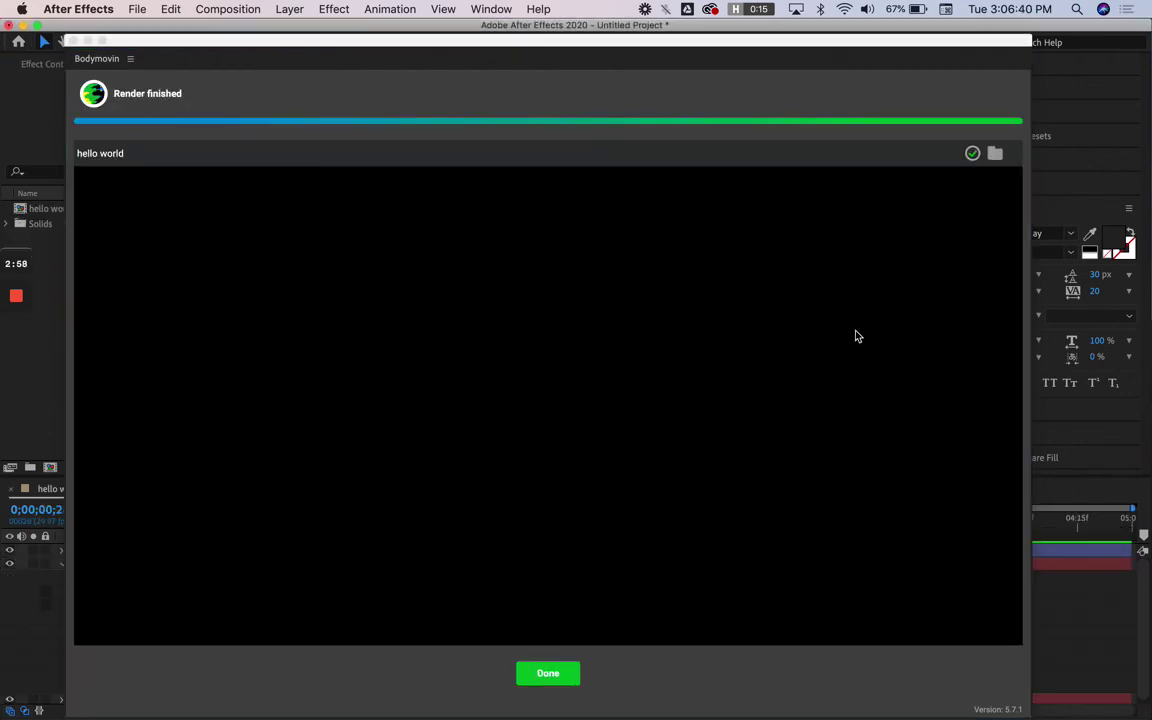
Step: Verify helloworld_inverted.json and the avd XML in the Android folder, then dismiss Bodymovin's render summary
click(995, 153)
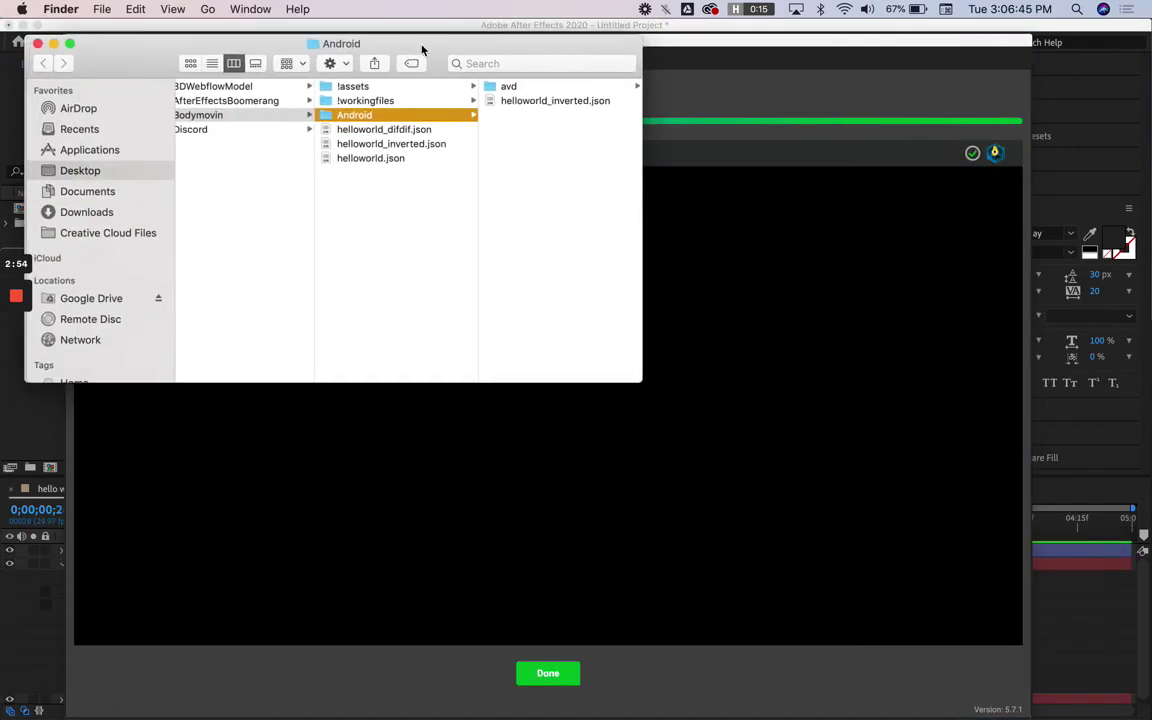
click(505, 100)
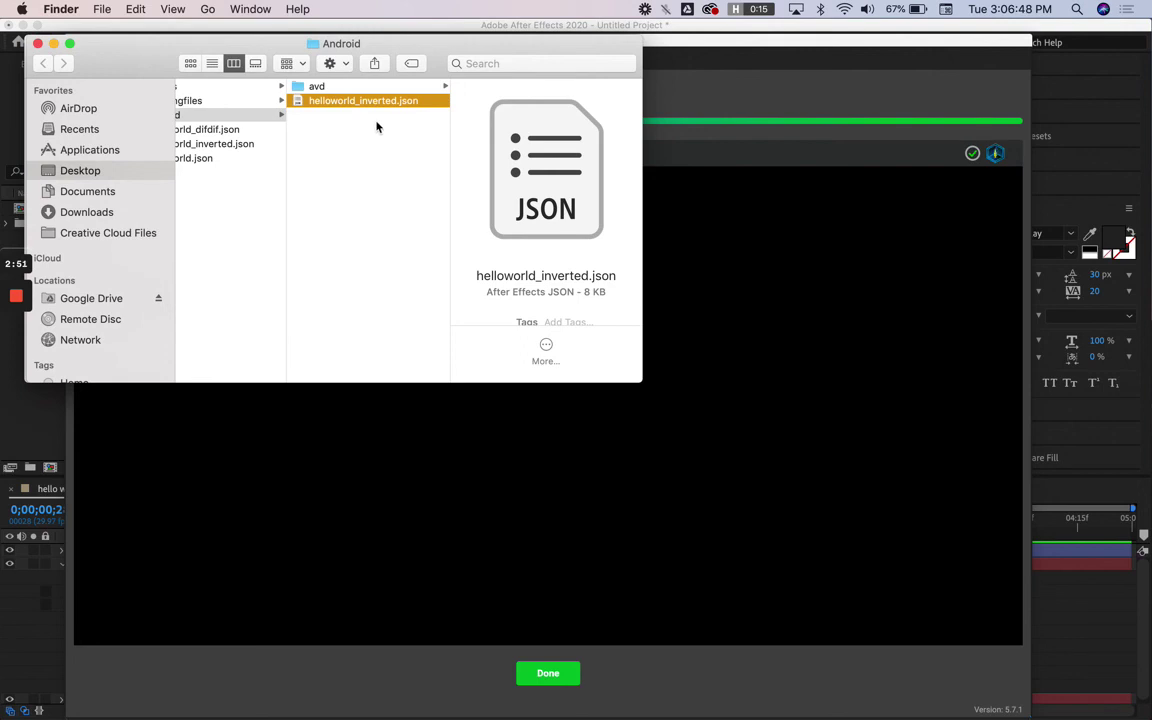
click(318, 87)
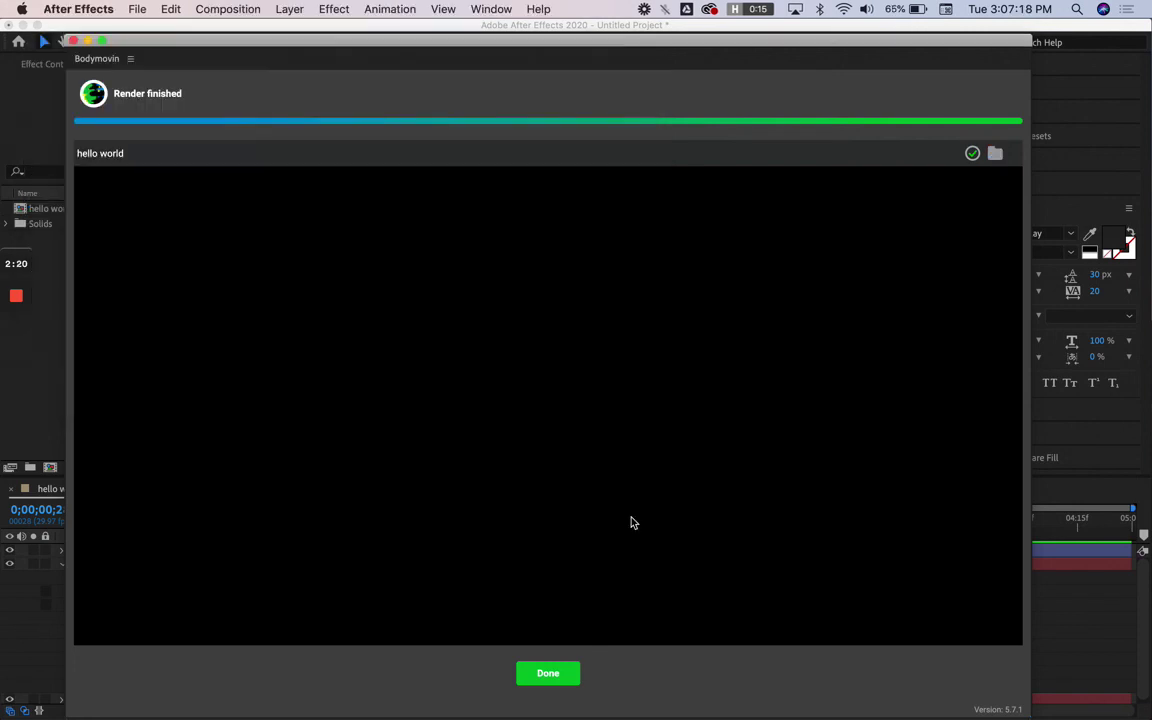
click(576, 673)
click(553, 676)
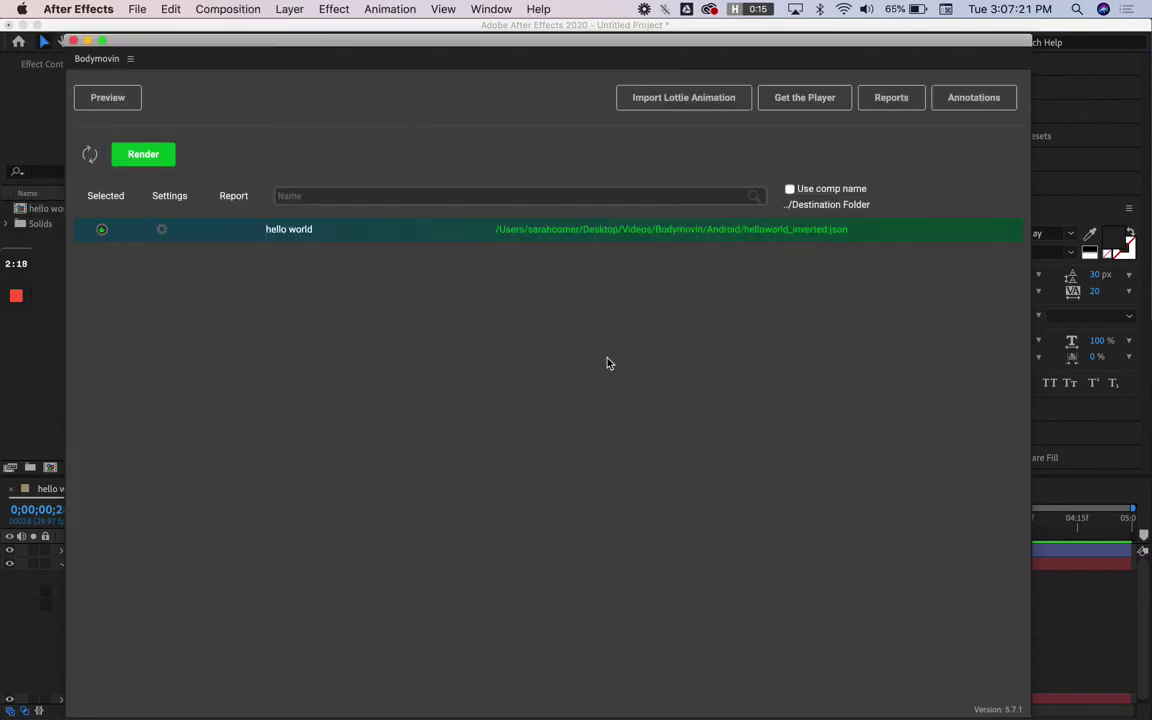